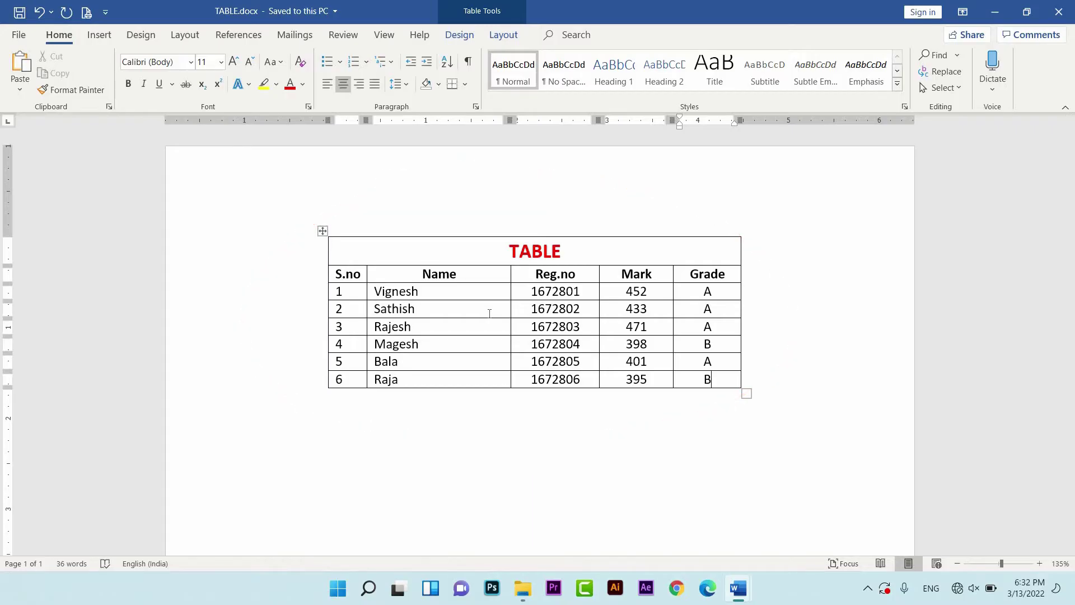
left_click(576, 247)
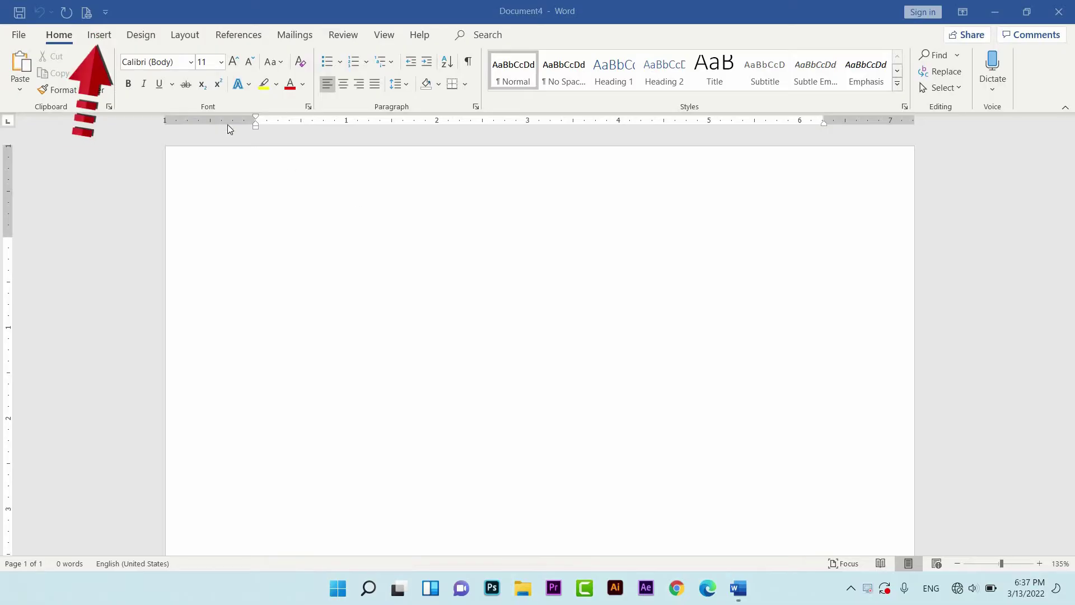
Insert a table with 5 columns and 5 rows using a fixed automatic column width.
left_click(99, 35)
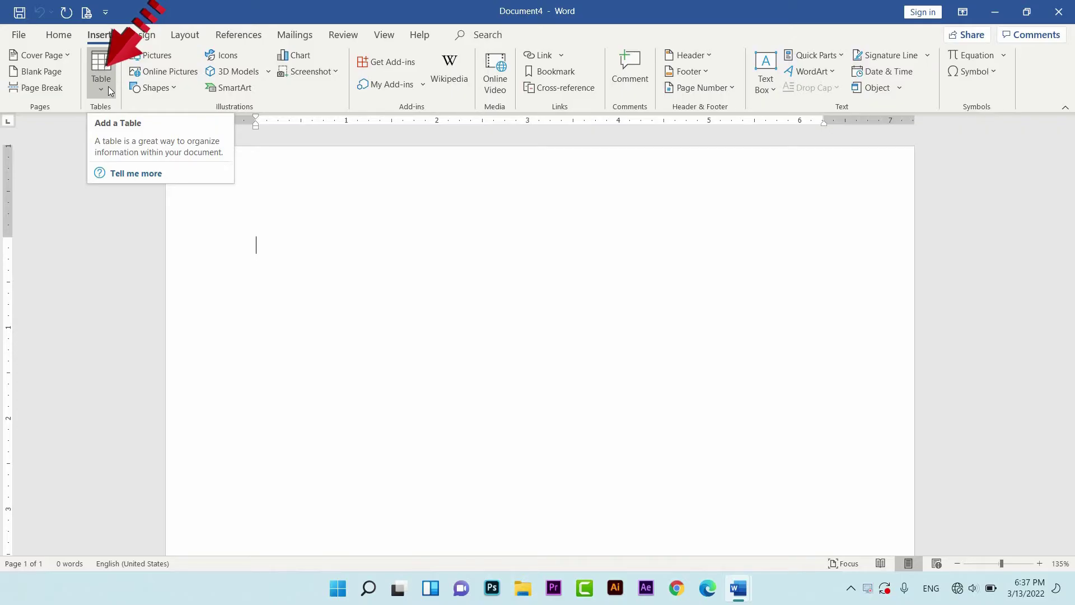
left_click(109, 65)
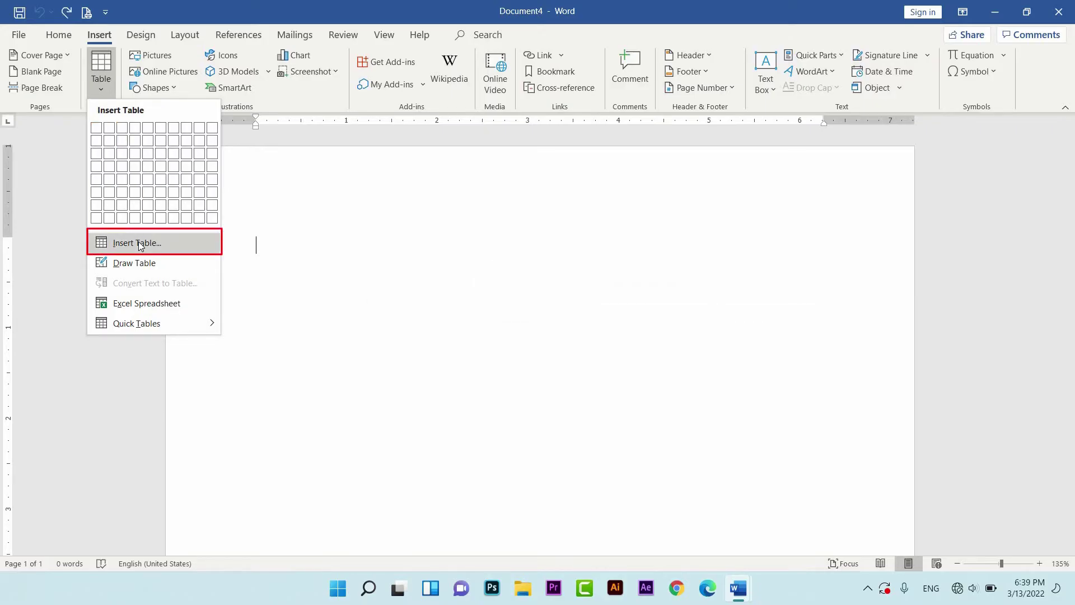
left_click(140, 246)
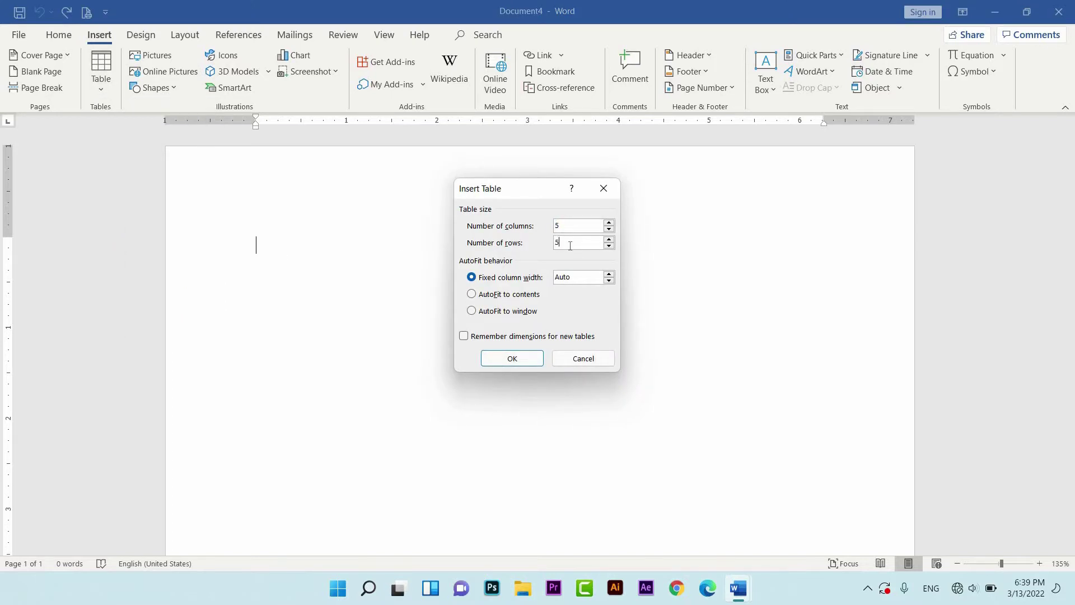
left_click(497, 359)
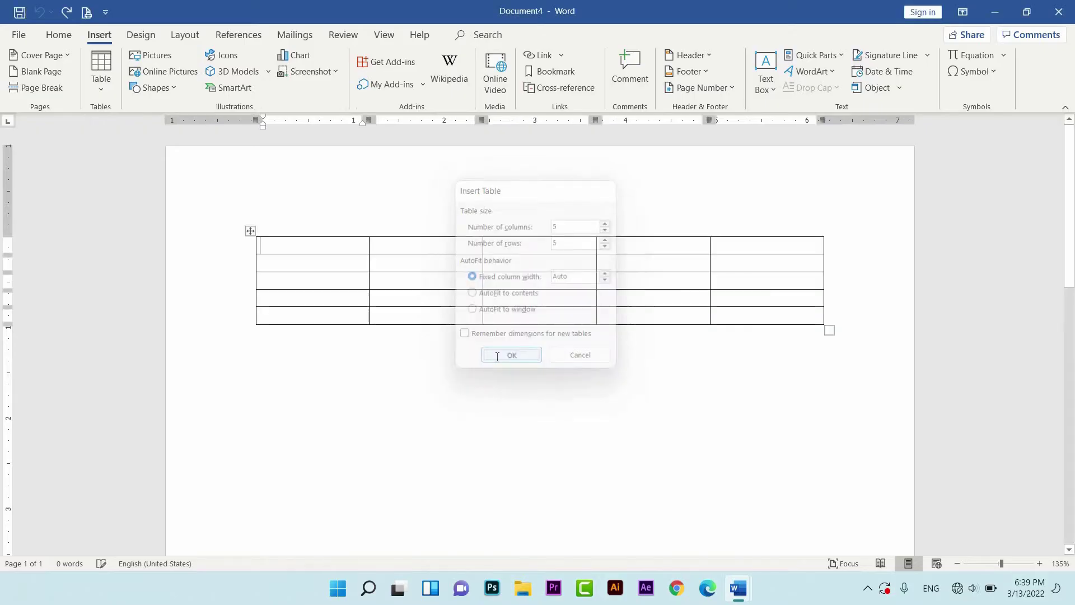
Draw a custom table's outer border about 6.11" wide and 2.2" high with the Draw Table tool.
left_click(99, 34)
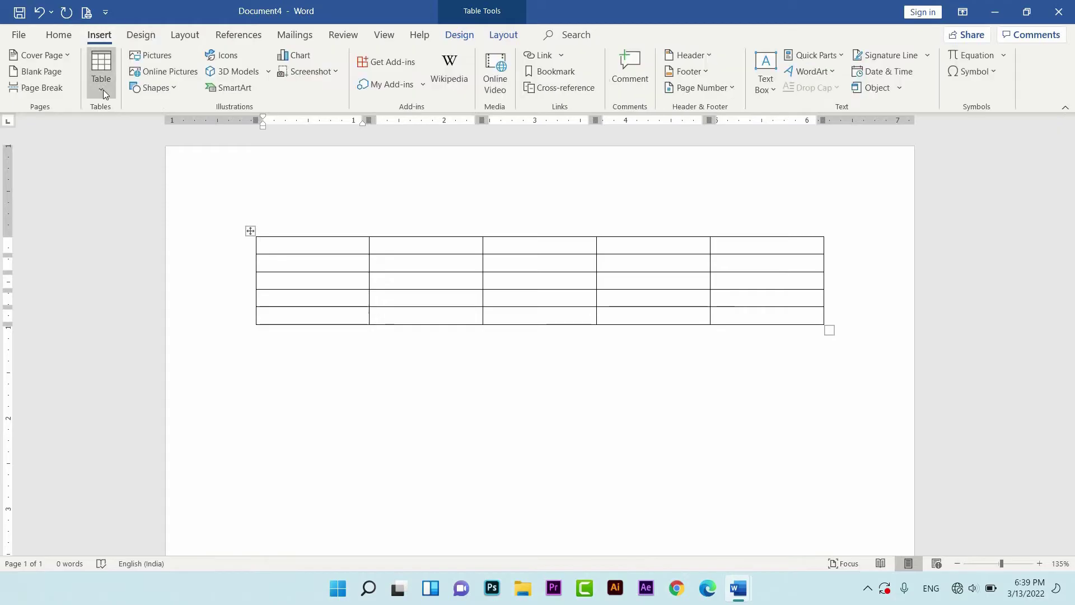
left_click(101, 78)
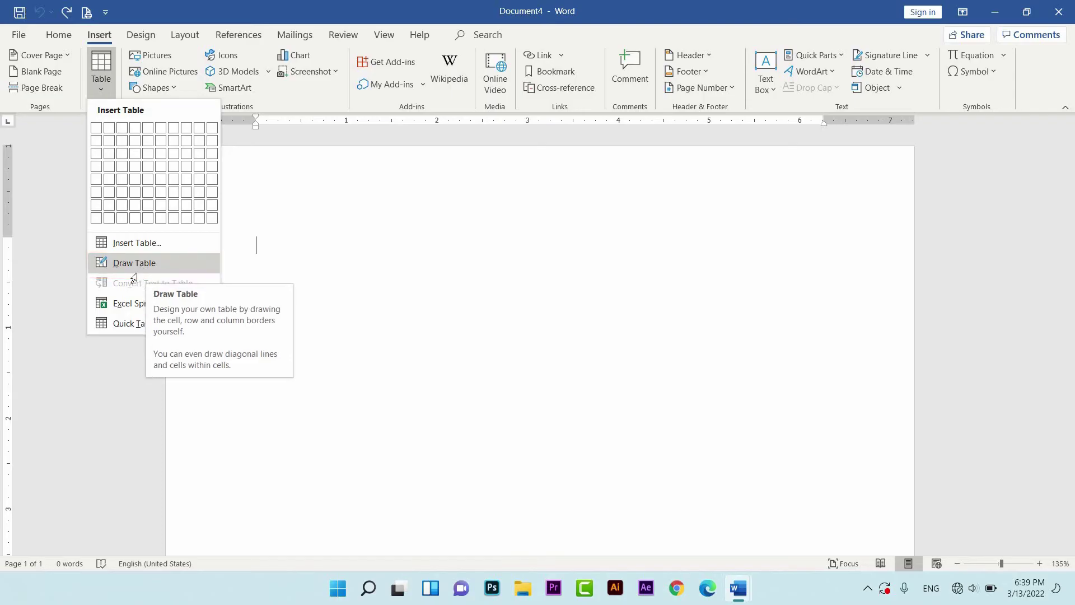
left_click(143, 267)
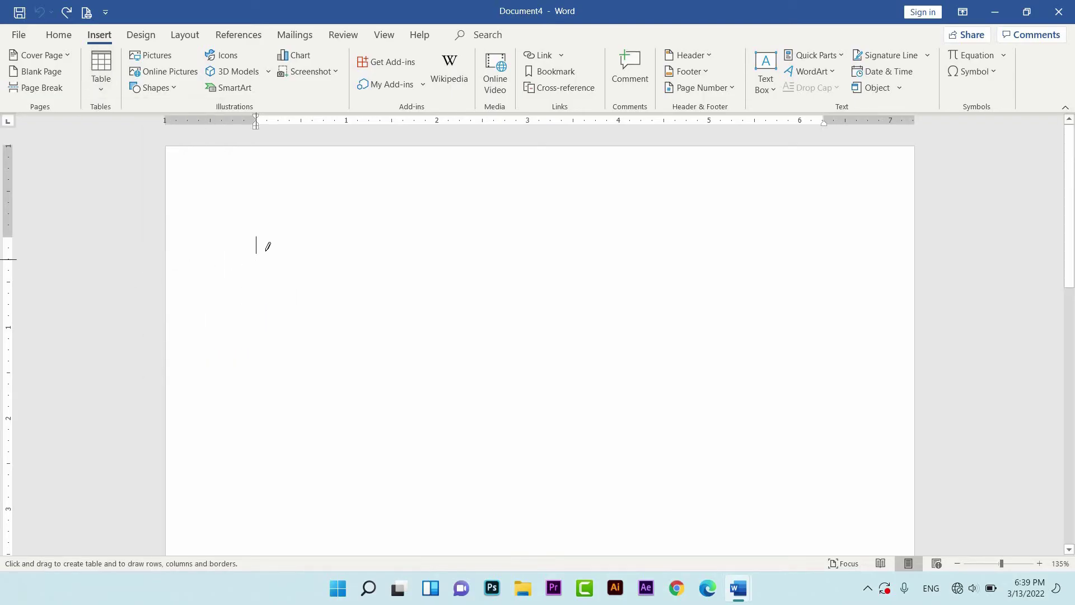
mouse_move(253, 233)
left_mouse_down()
mouse_move(287, 372)
mouse_move(429, 445)
mouse_move(720, 451)
mouse_move(806, 436)
left_mouse_up()
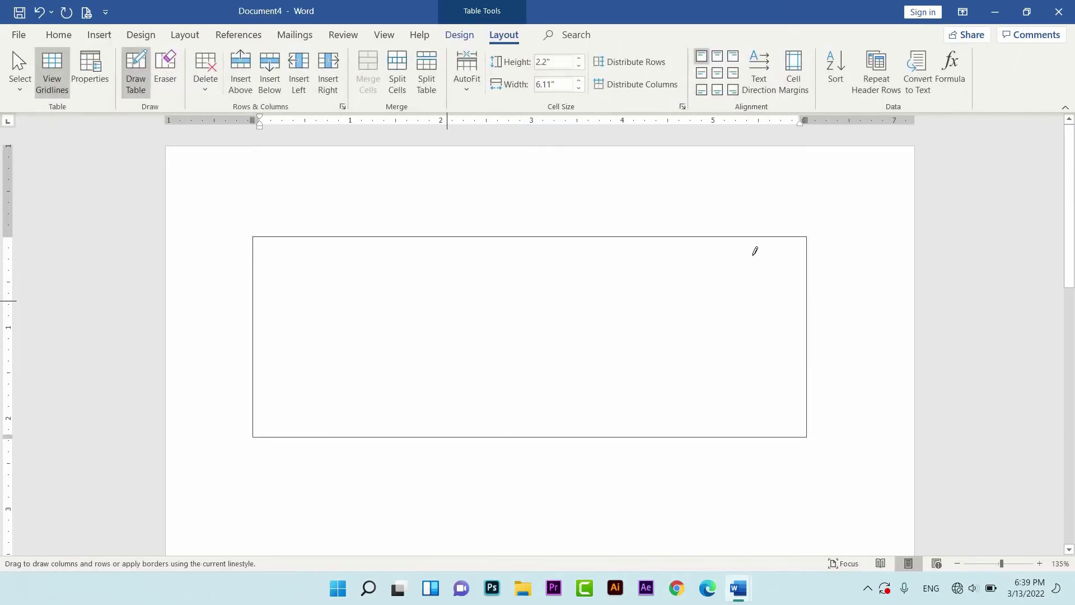
Draw row and column lines inside the outer border to divide it into a grid of cells.
left_click_drag(753, 249, 257, 288)
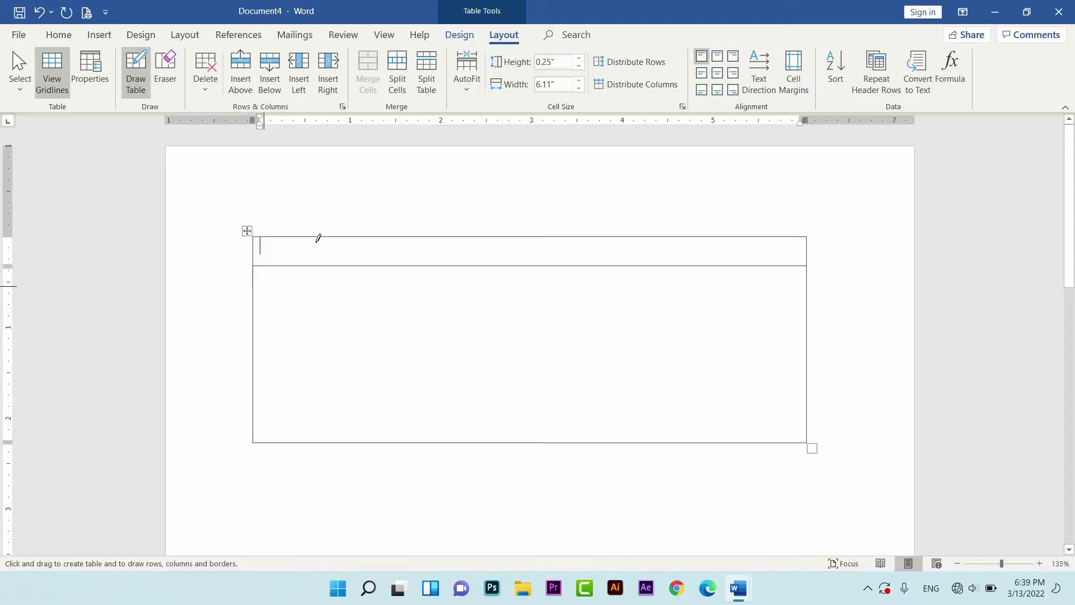
mouse_move(311, 238)
left_mouse_down()
mouse_move(325, 410)
mouse_move(316, 438)
left_mouse_up()
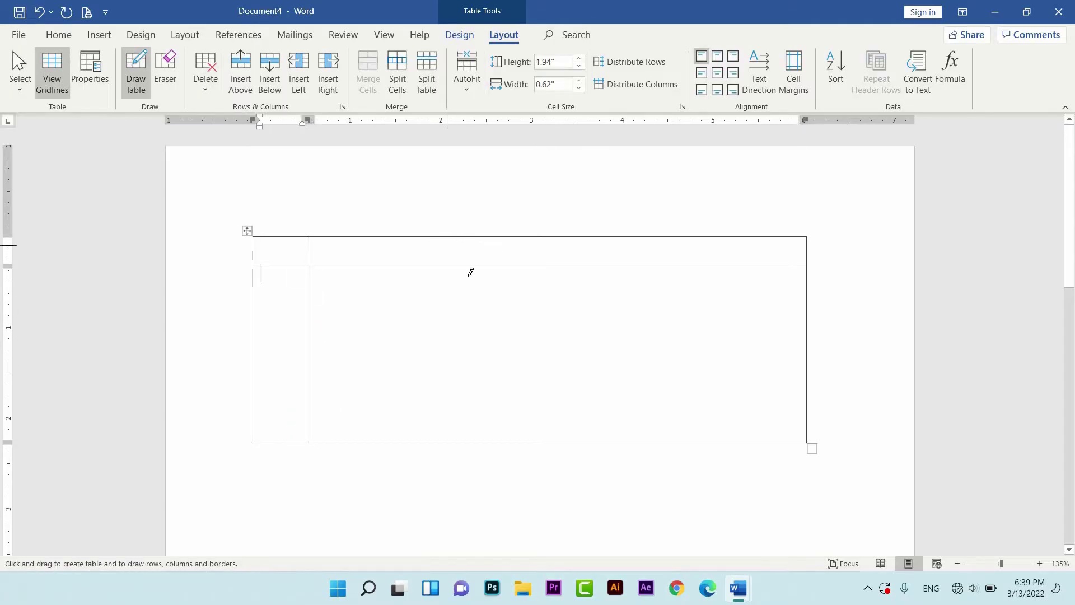
left_click_drag(465, 412, 463, 421)
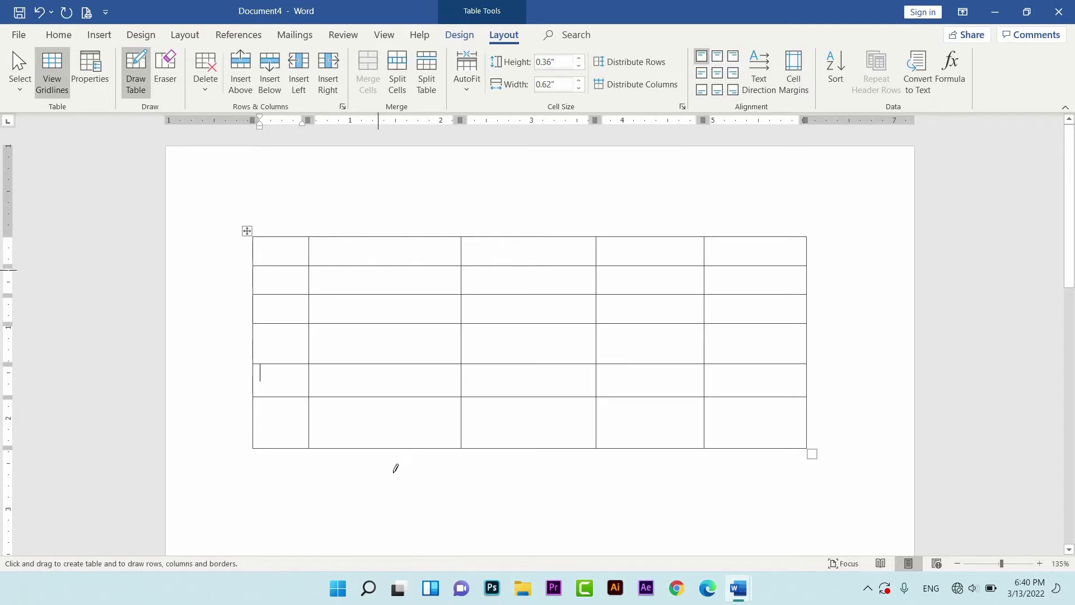
left_click_drag(377, 268, 383, 447)
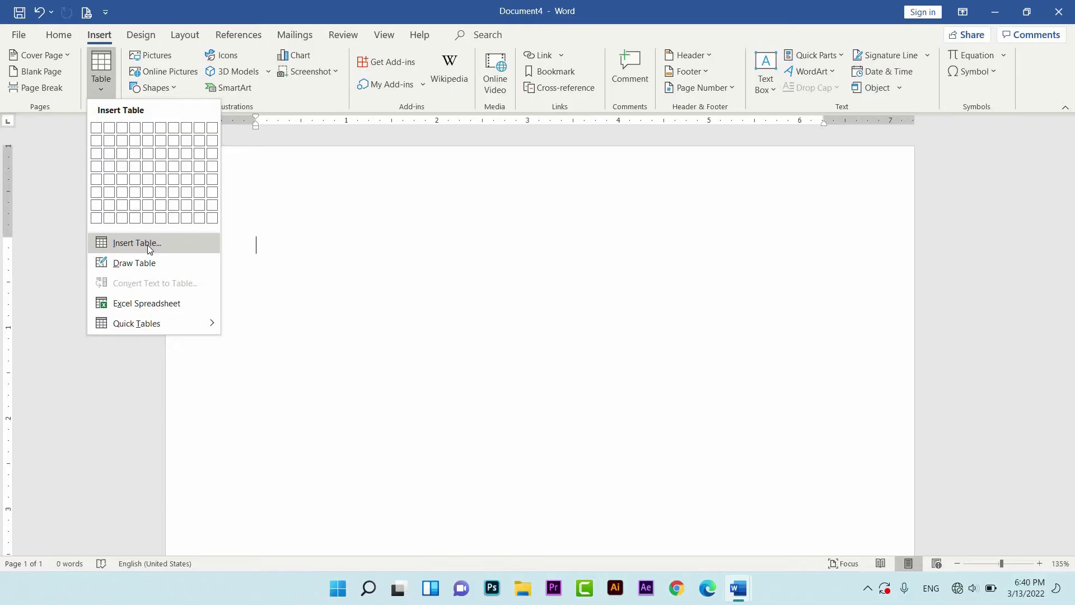
Insert a table with 5 columns and 6 rows into the blank document.
left_click(147, 244)
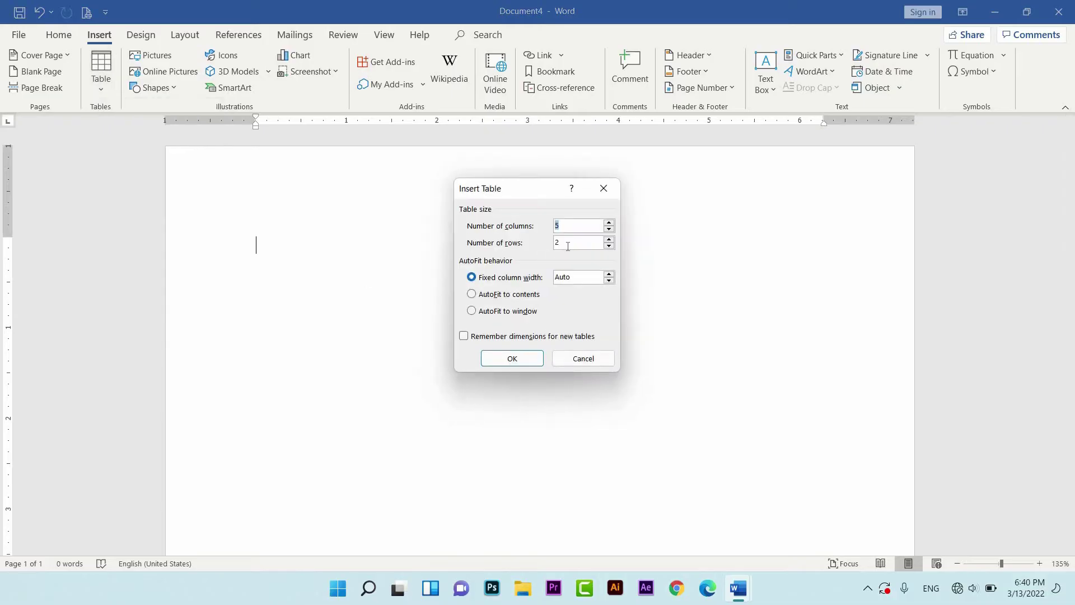
left_click(568, 246)
key("BackSpace")
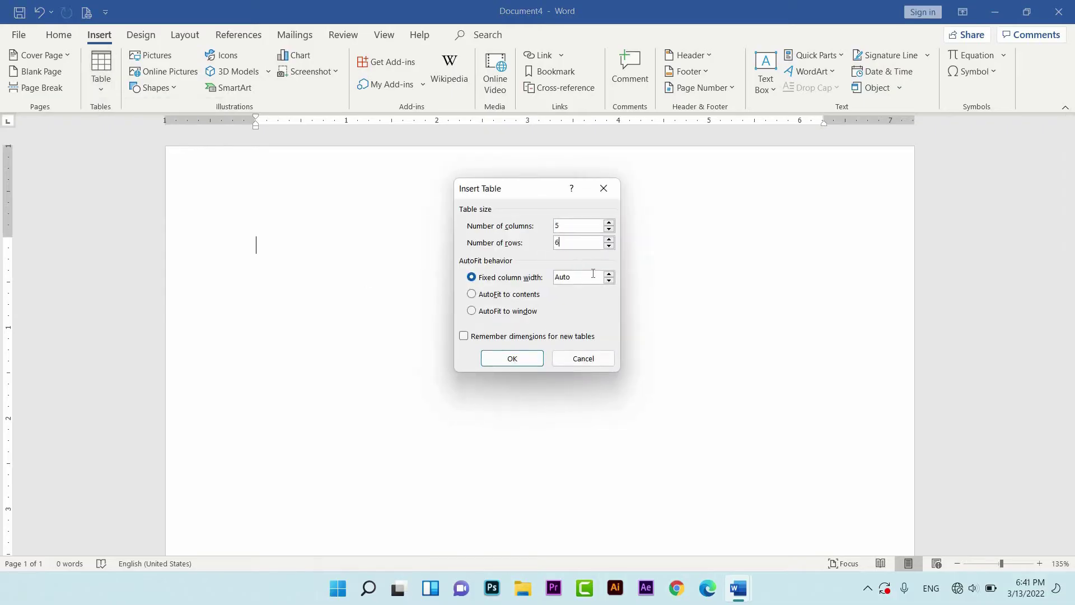
left_click(522, 361)
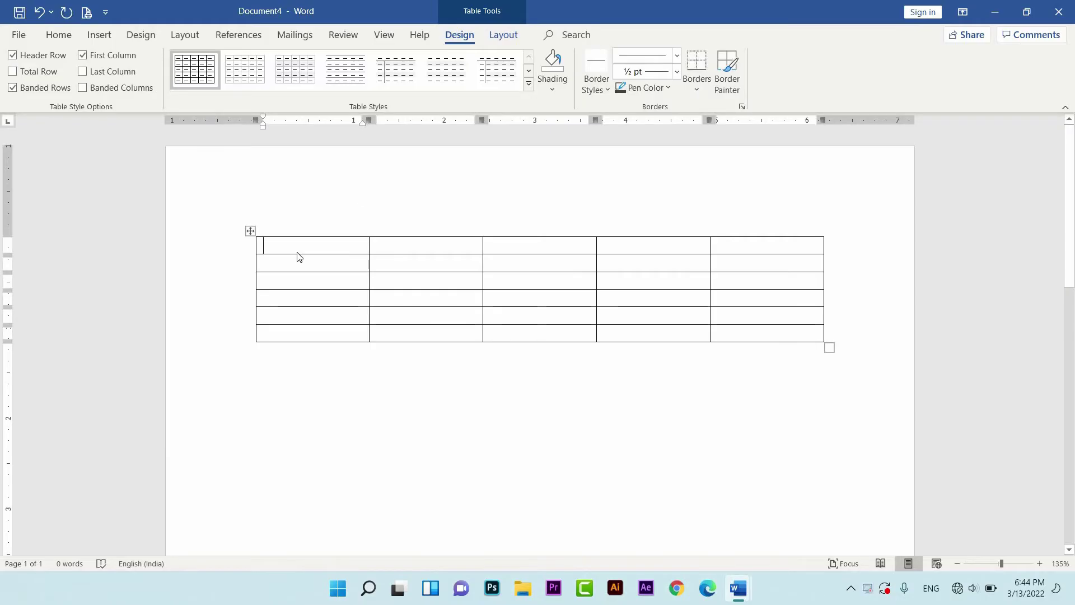
Enter the title TABLE in the first cell of the table.
type("T")
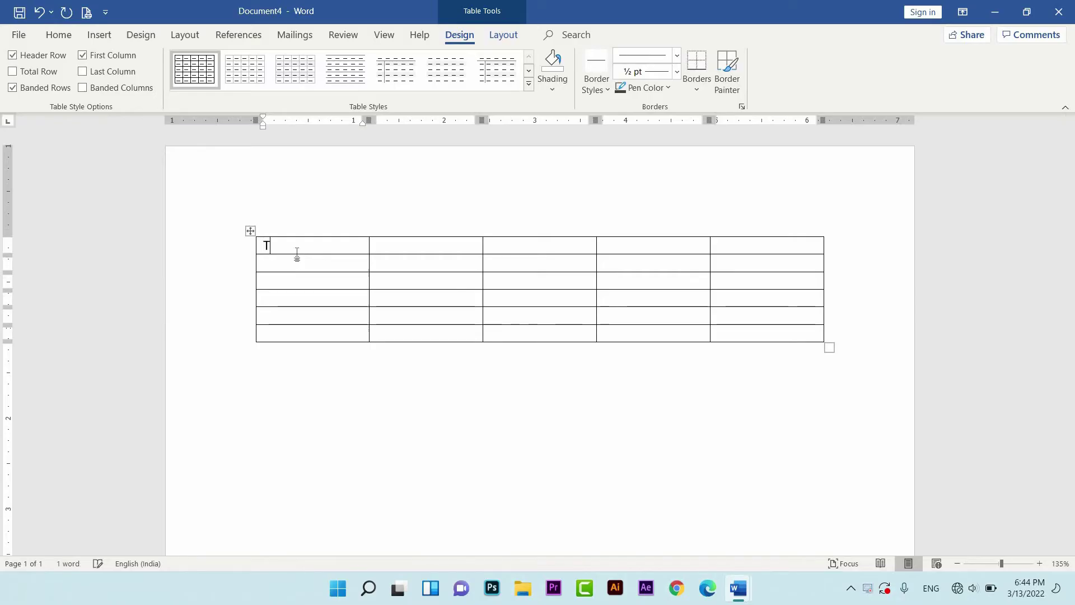
key("Caps_Lock")
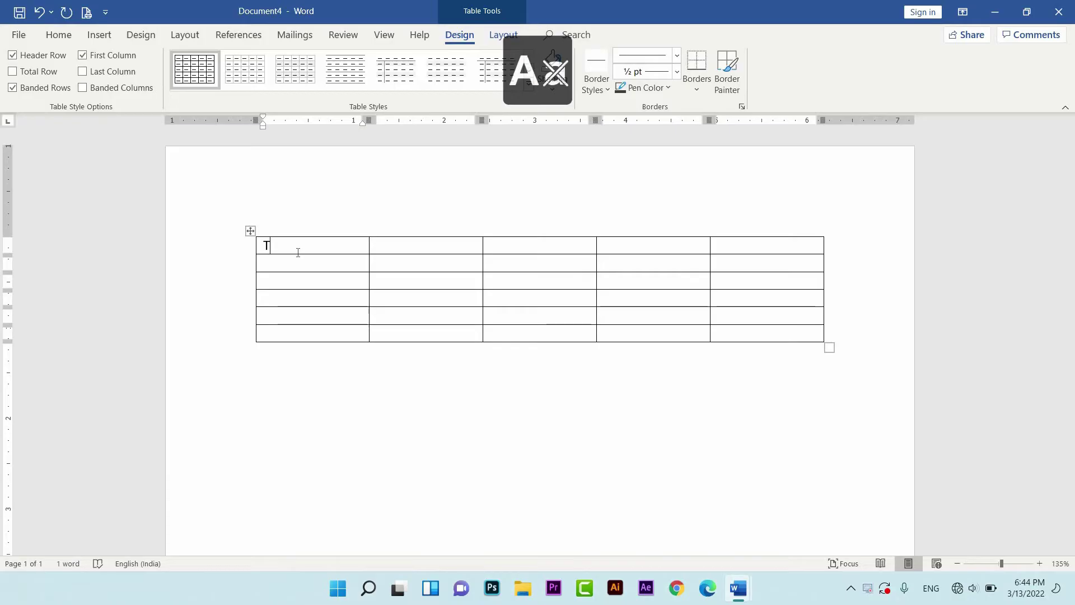
type("ABLE")
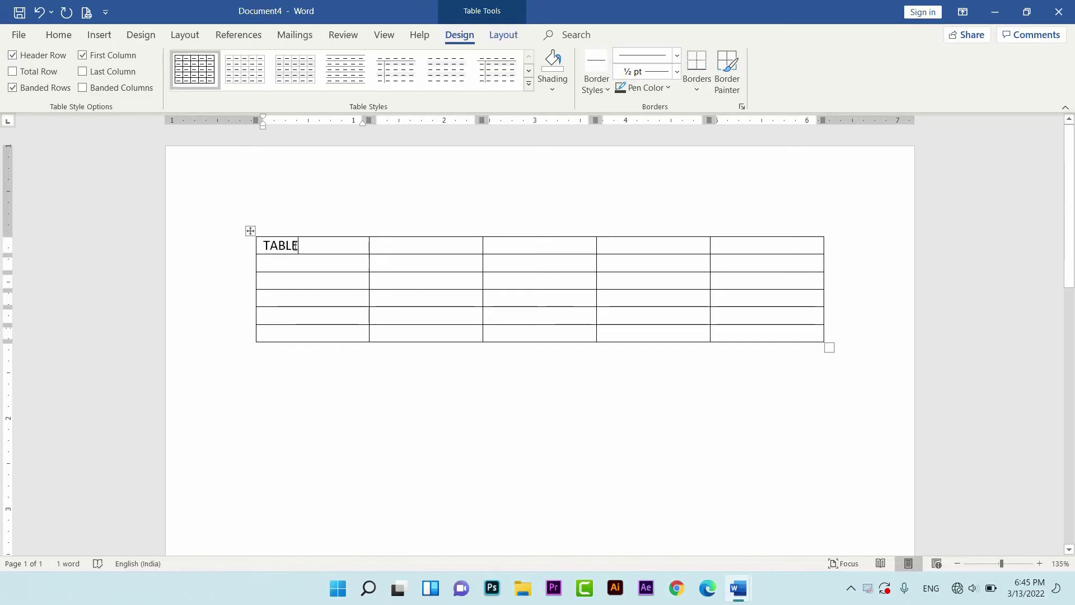
Merge all five cells of the table's first row into one title cell.
left_click_drag(461, 260, 758, 250)
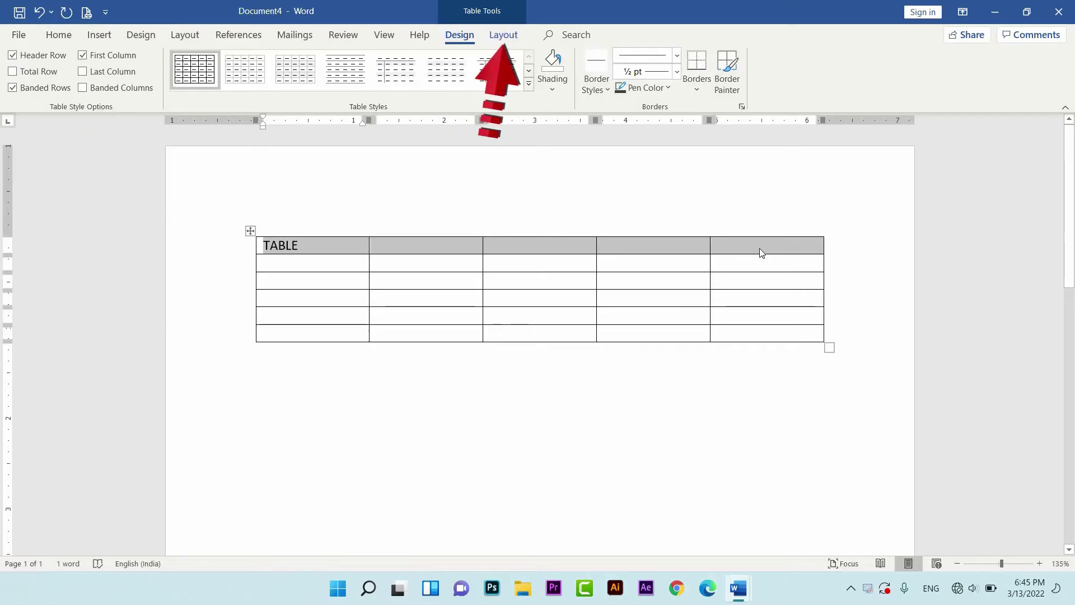
left_click(504, 35)
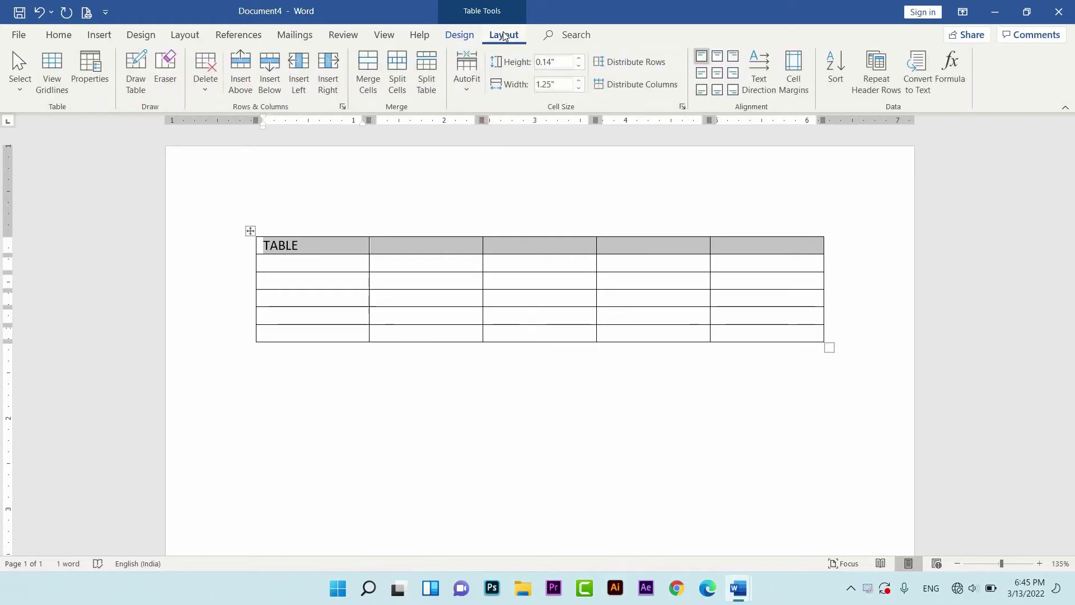
left_click(370, 82)
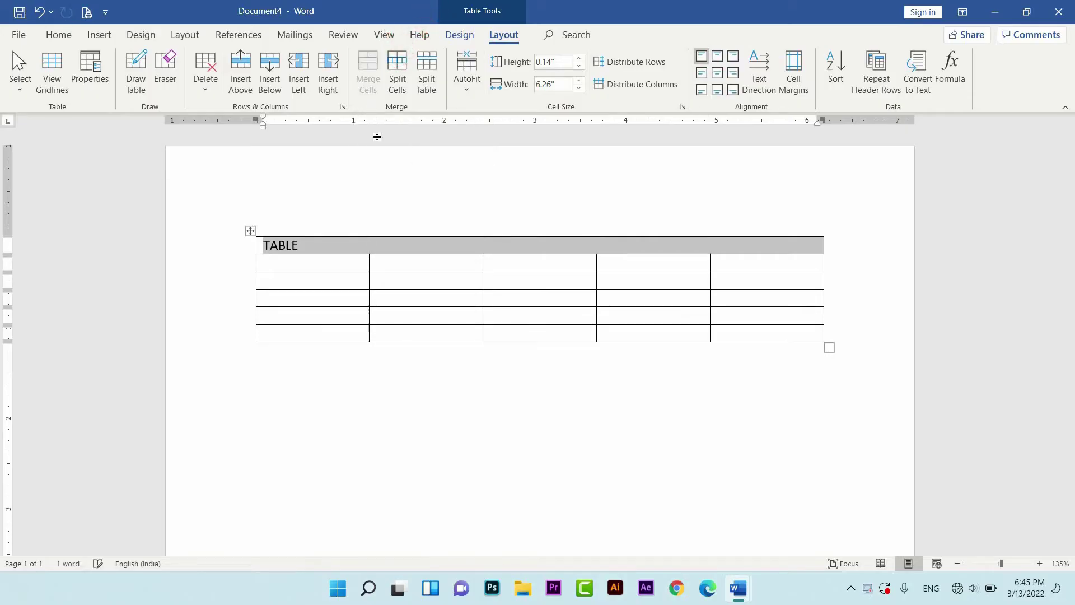
left_click(376, 252)
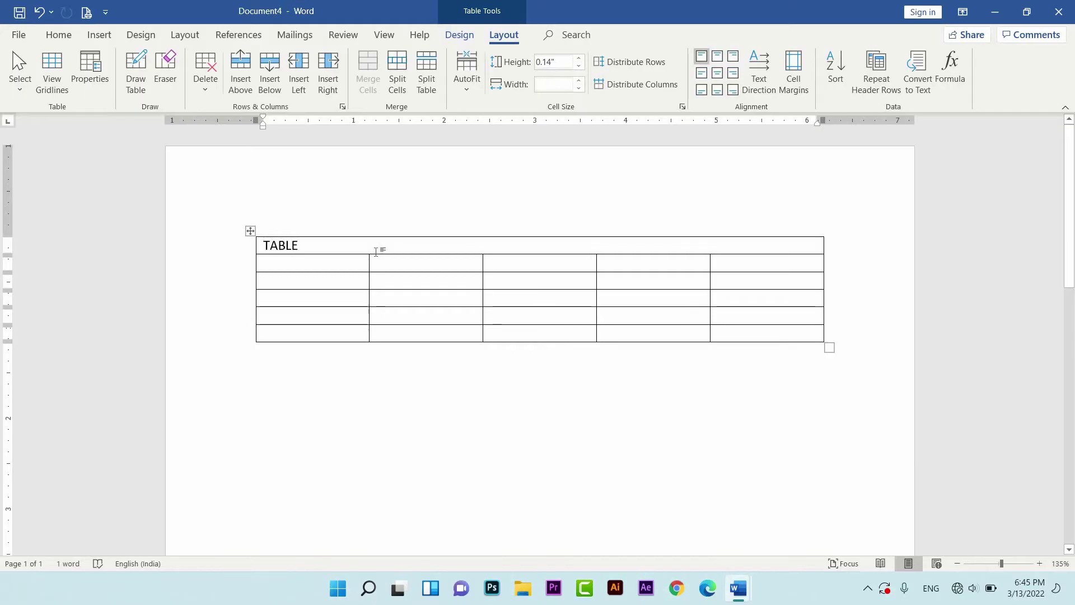
Center the TABLE title in the merged cell and format it as bold, red, slightly larger text.
left_click_drag(263, 240, 318, 248)
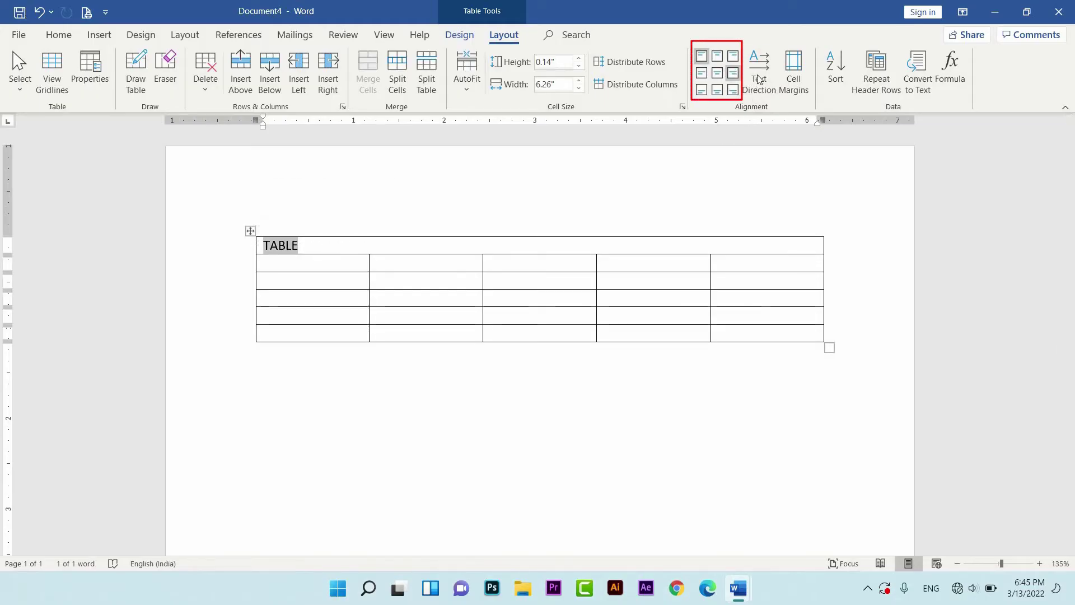
left_click(719, 75)
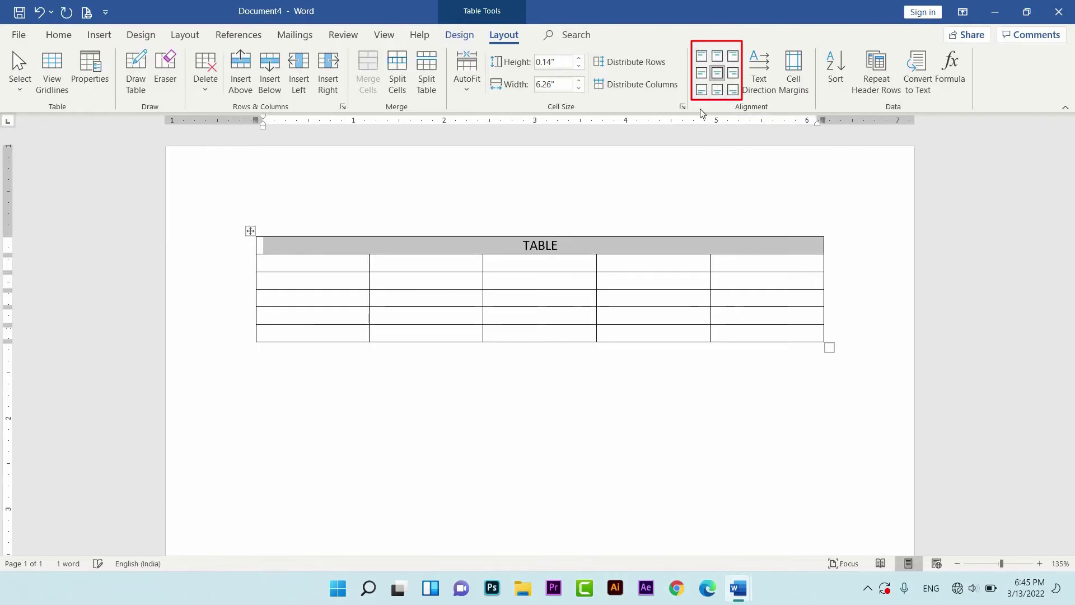
left_click(561, 245)
left_click_drag(559, 245, 523, 247)
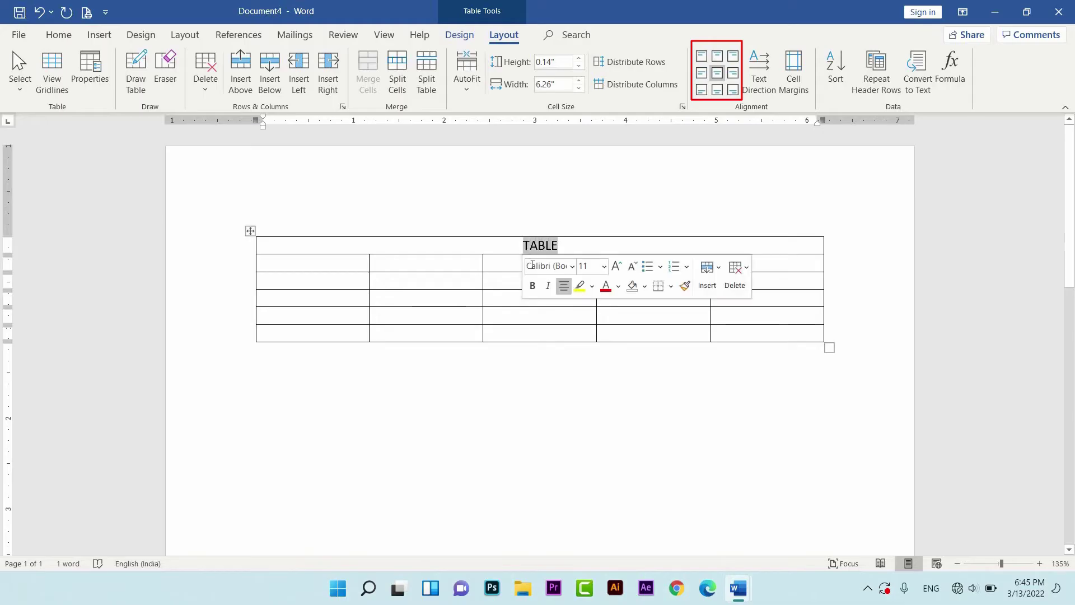
left_click(605, 285)
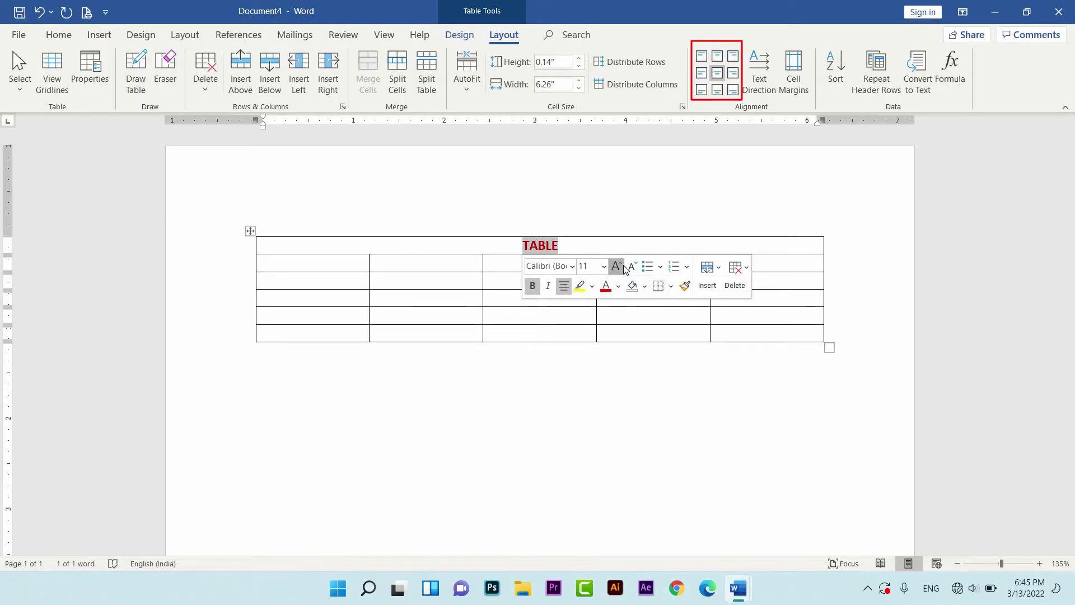
Try the top-left, top-center, top-right and center-right cell alignments on the title, ending with it fully centered.
left_click(702, 56)
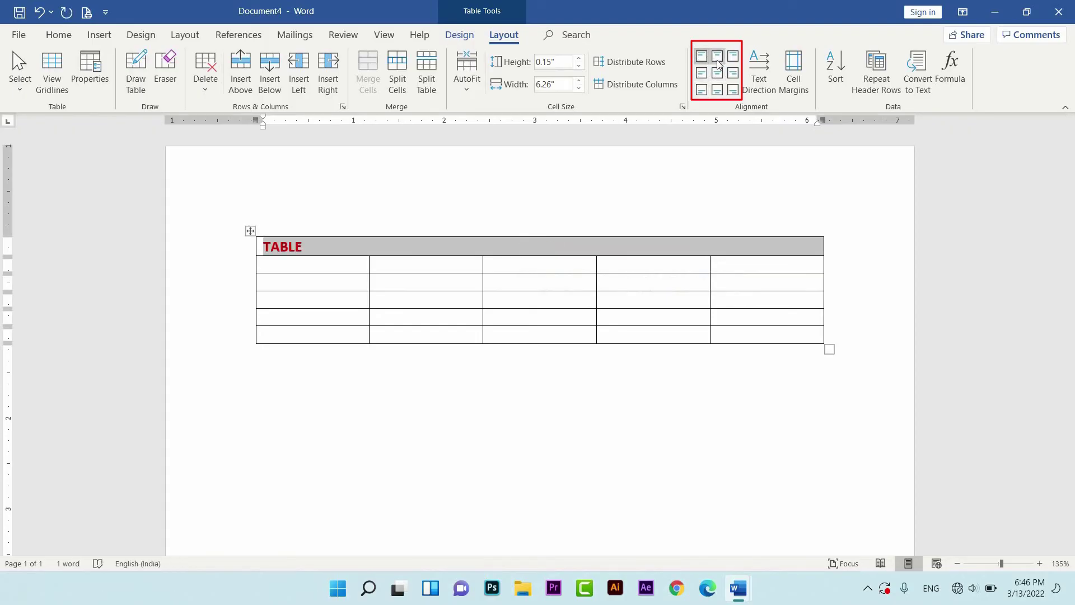
left_click(717, 61)
left_click(734, 56)
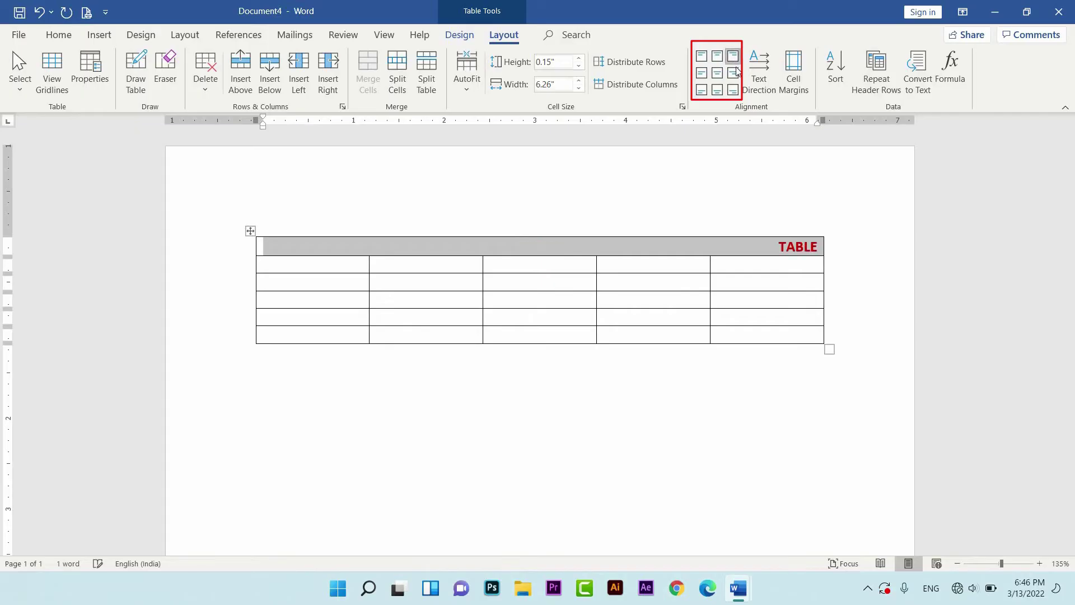
left_click(733, 72)
left_click(718, 74)
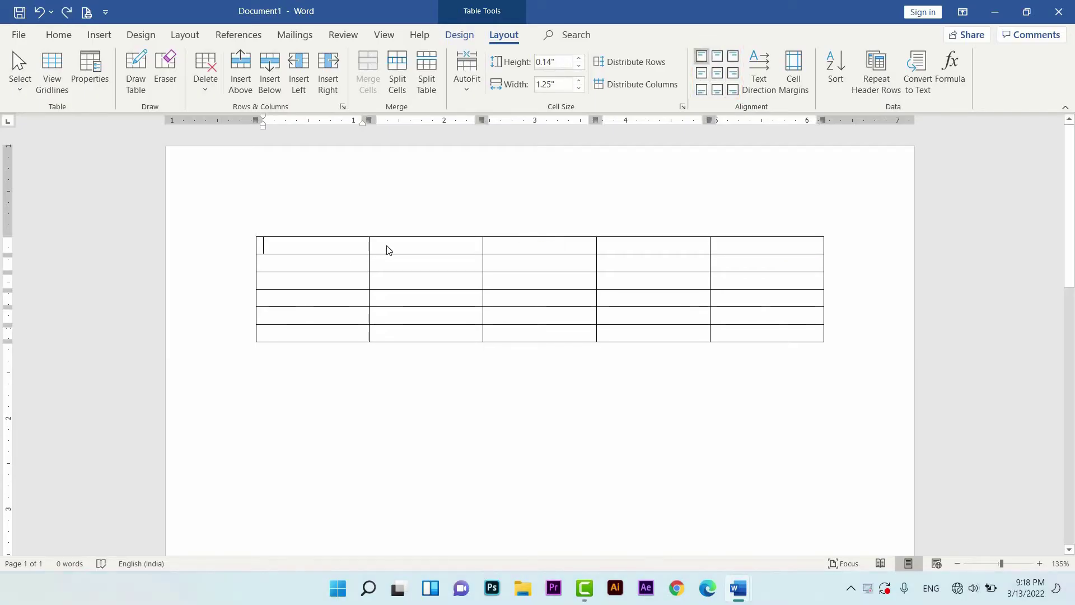
Merge the five empty cells of the first row of the table in Document1.
left_click_drag(387, 247, 440, 243)
left_click_drag(515, 243, 739, 243)
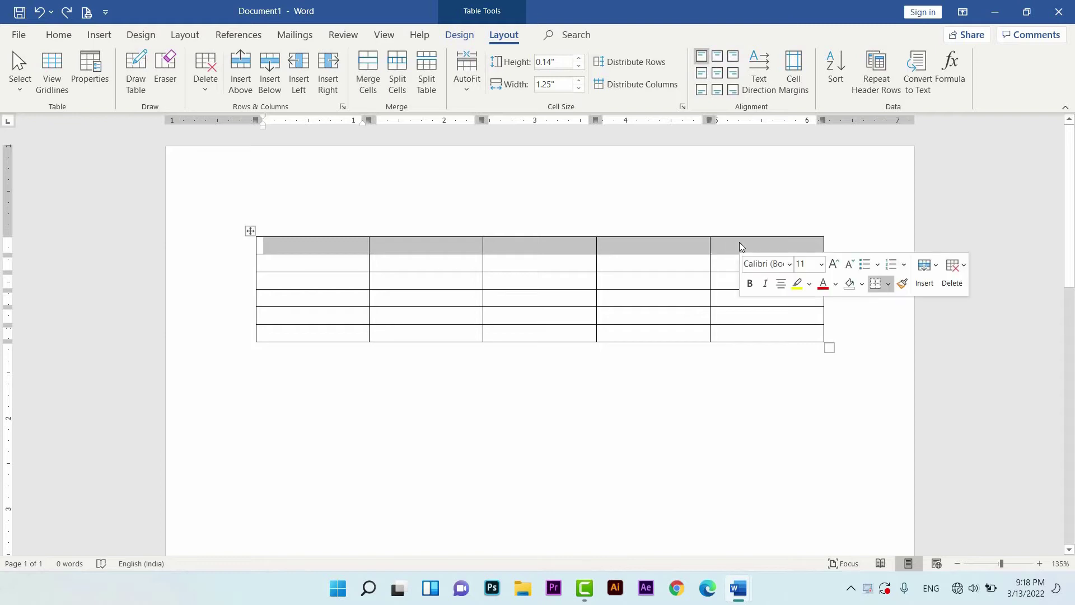
left_click(368, 88)
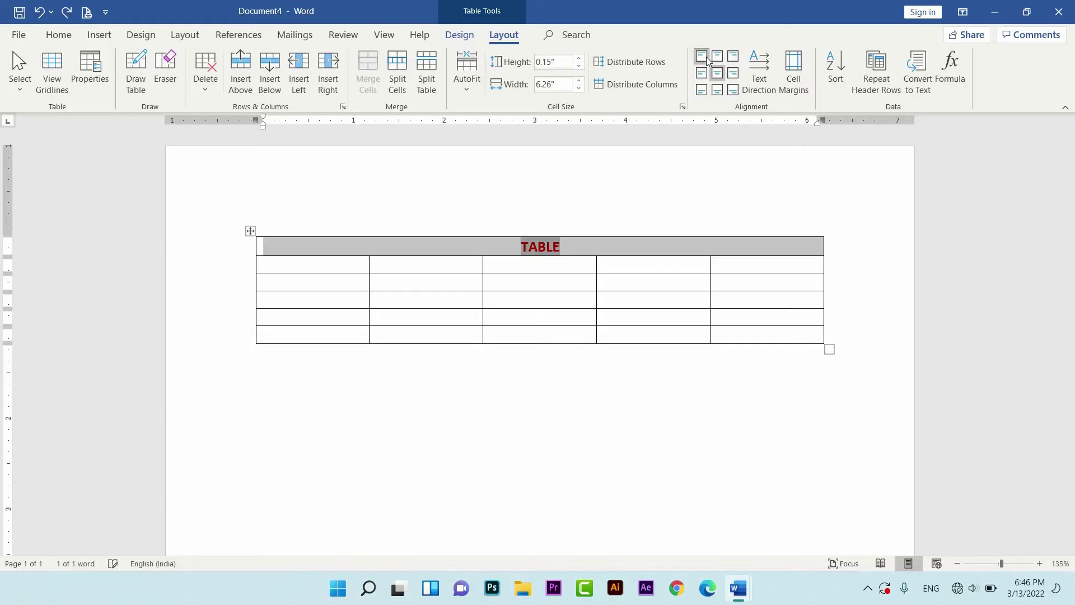
Try the top-left, top-center, top-right and center-right alignments on the TABLE title, and finish with it fully centered.
left_click(701, 56)
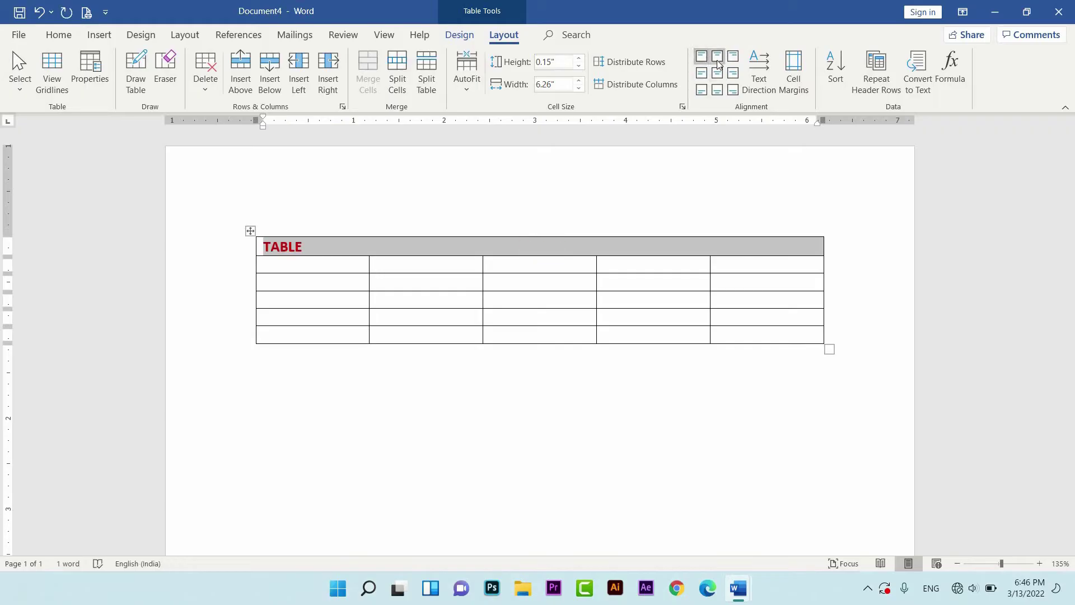
left_click(717, 59)
left_click(734, 60)
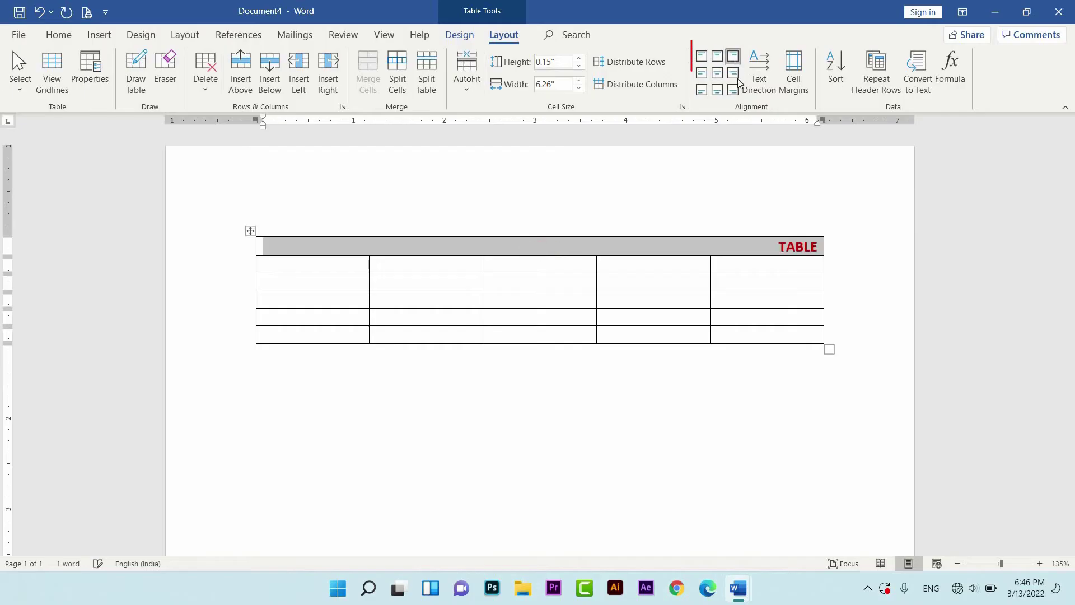
left_click(733, 73)
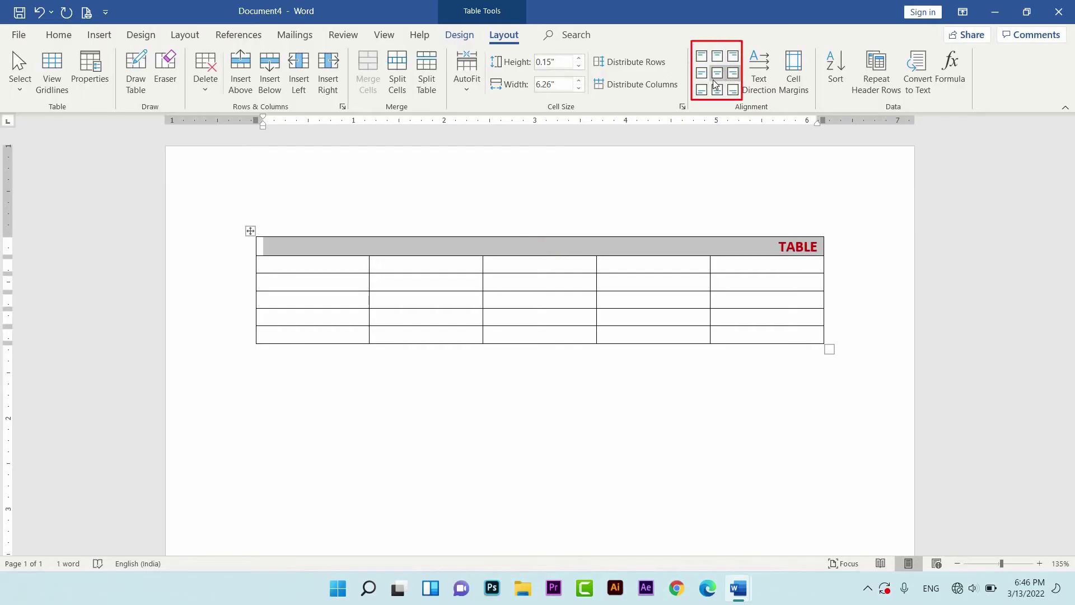
left_click(717, 73)
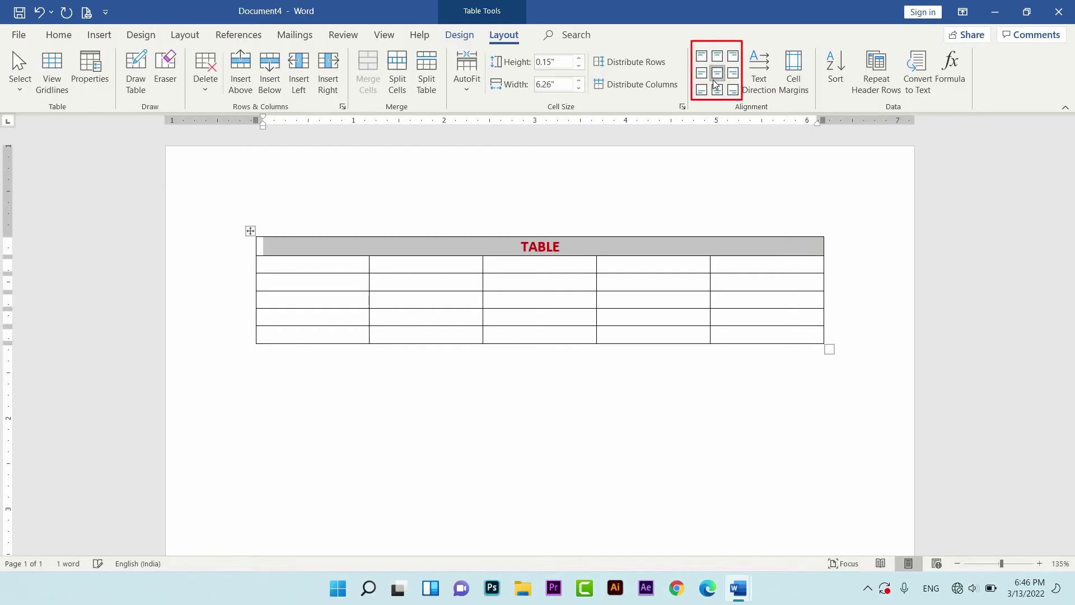
left_click(573, 239)
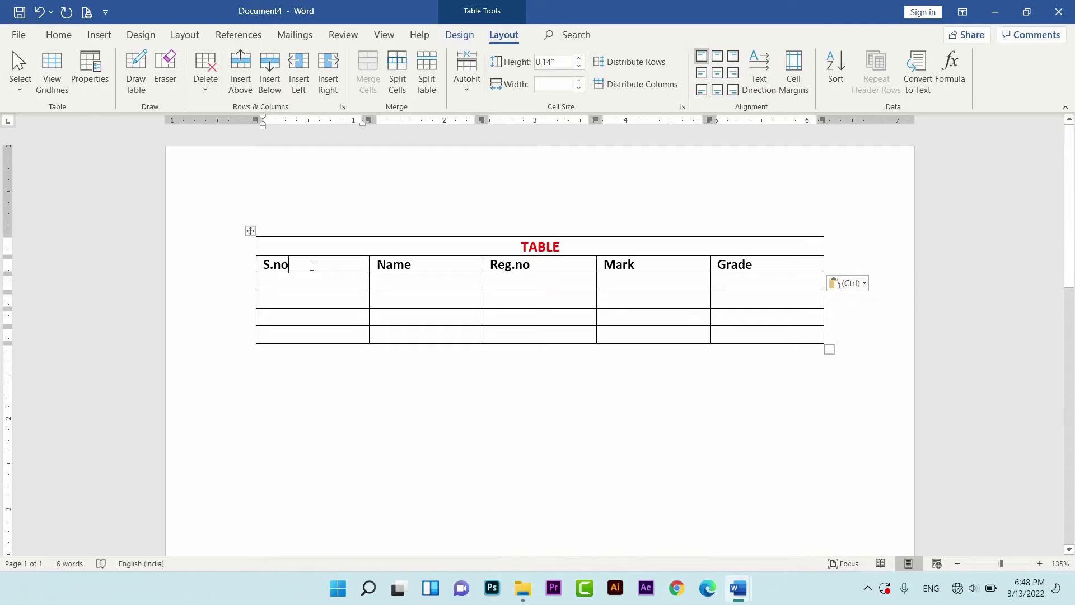
Narrow the S.no, Name, Reg.no, Mark and Grade columns closer to their contents, making Reg.no about 0.81" wide.
key("Escape")
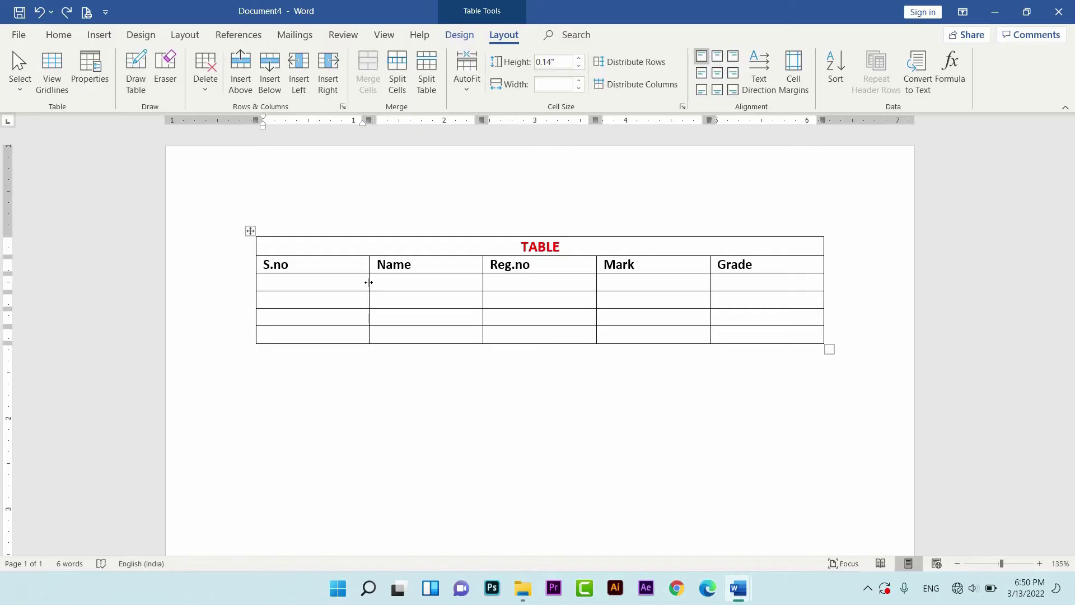
left_click_drag(368, 282, 295, 295)
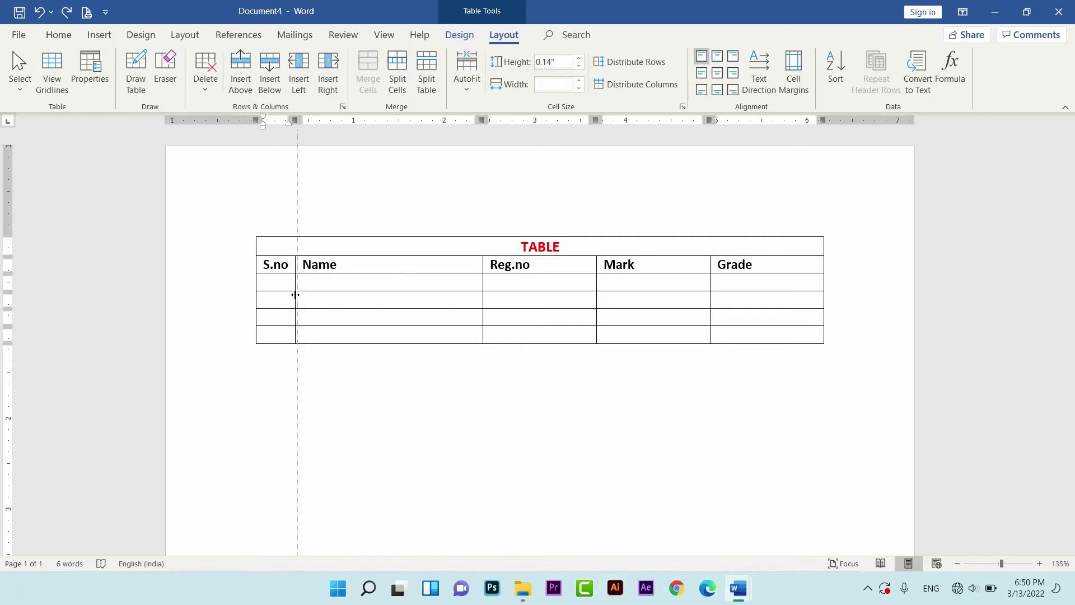
mouse_move(295, 295)
left_mouse_down()
mouse_move(313, 295)
mouse_move(295, 294)
left_mouse_up()
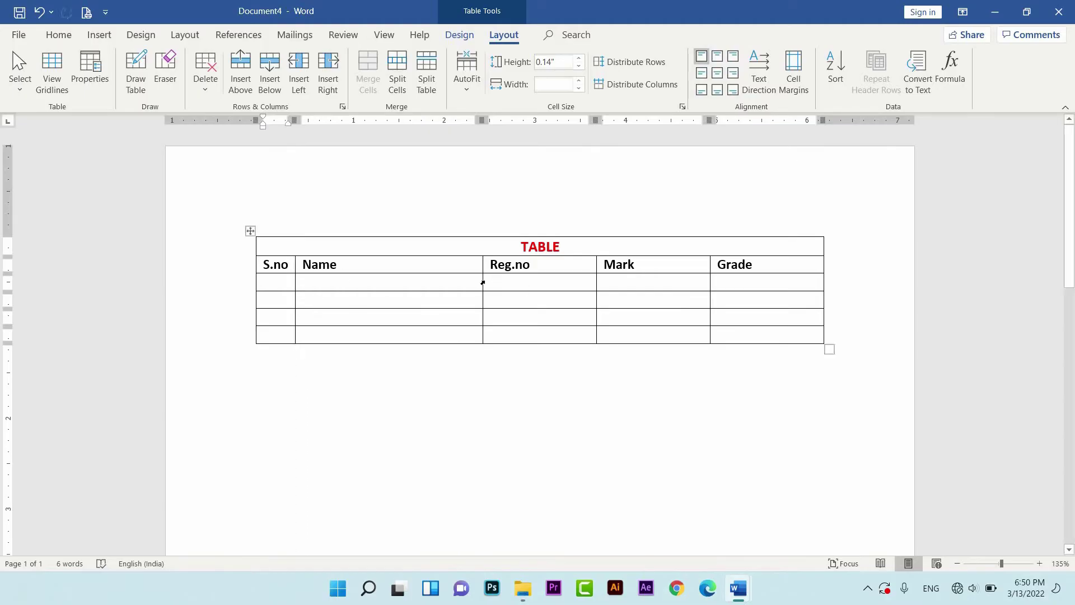
left_click_drag(483, 282, 437, 291)
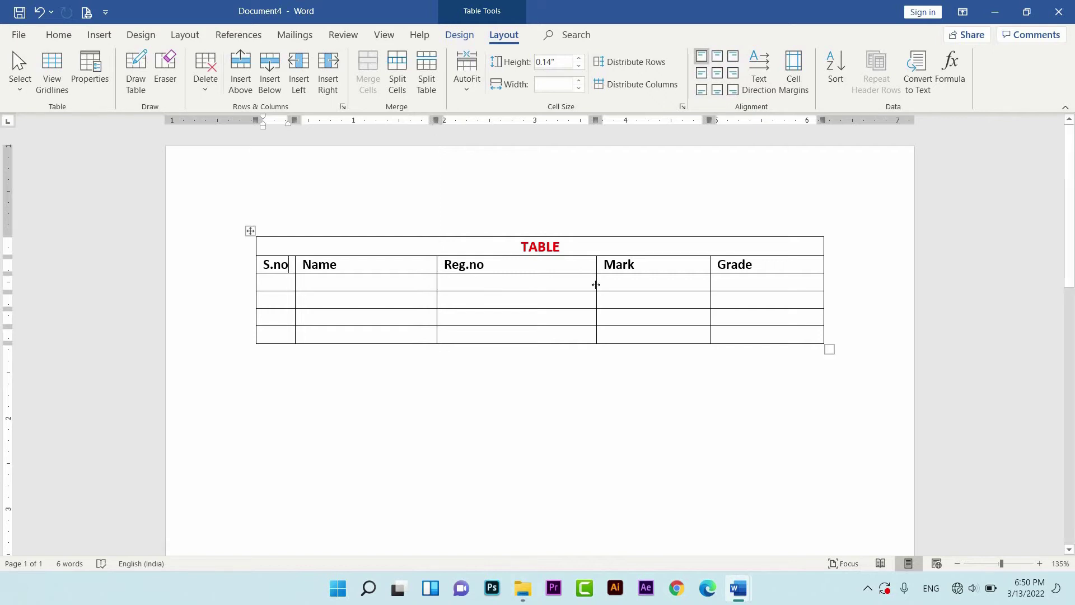
left_click_drag(596, 285, 511, 291)
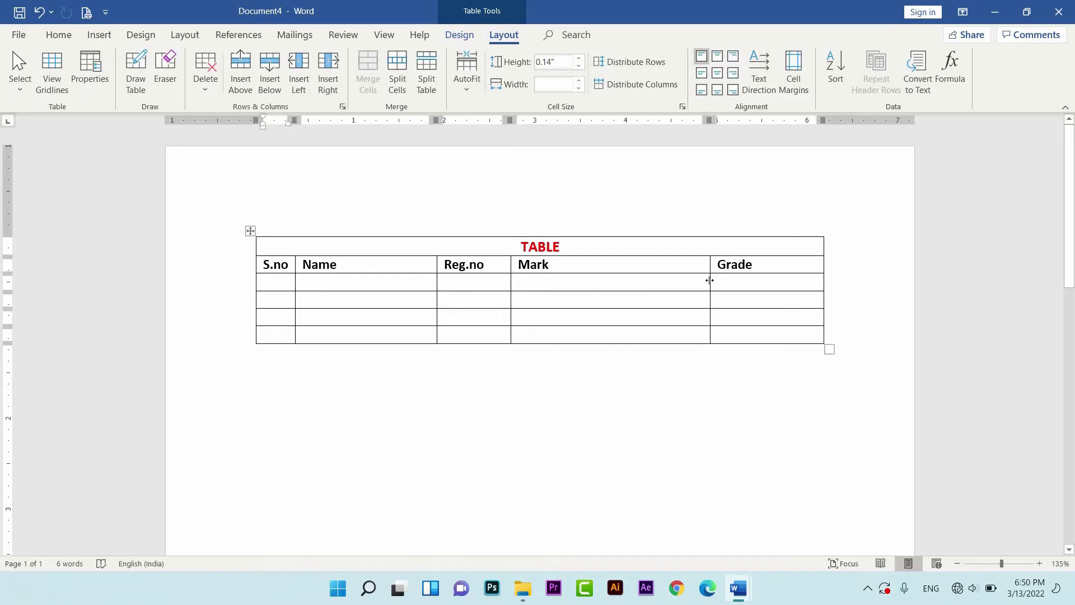
left_click_drag(709, 280, 572, 292)
left_click_drag(823, 266, 623, 270)
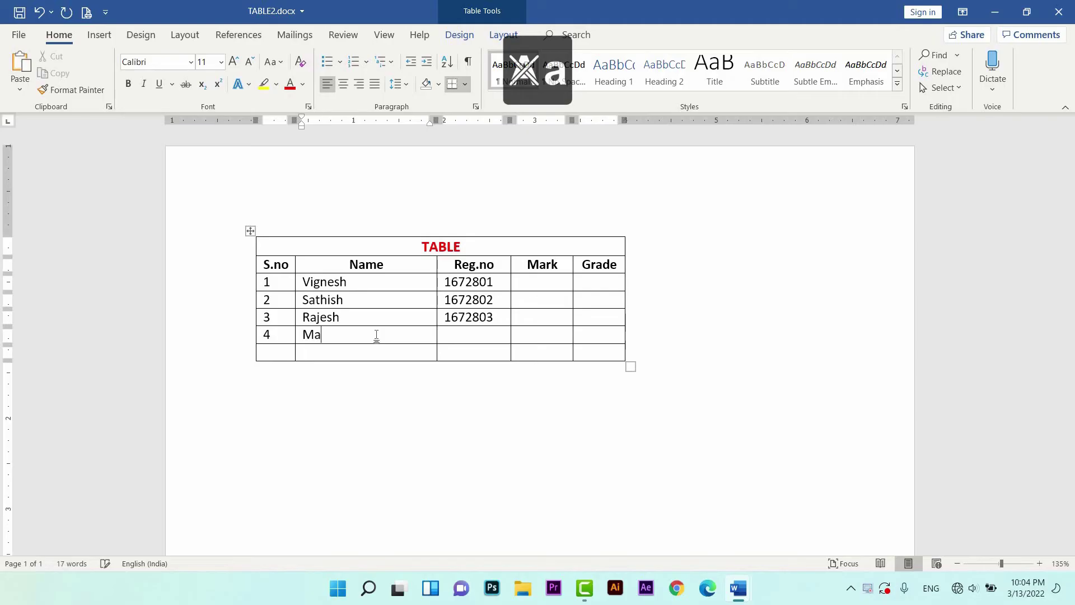
Complete the student's name in row 4, enter the registration number beside it, and move the cursor through the neighbouring cells.
type("gesh")
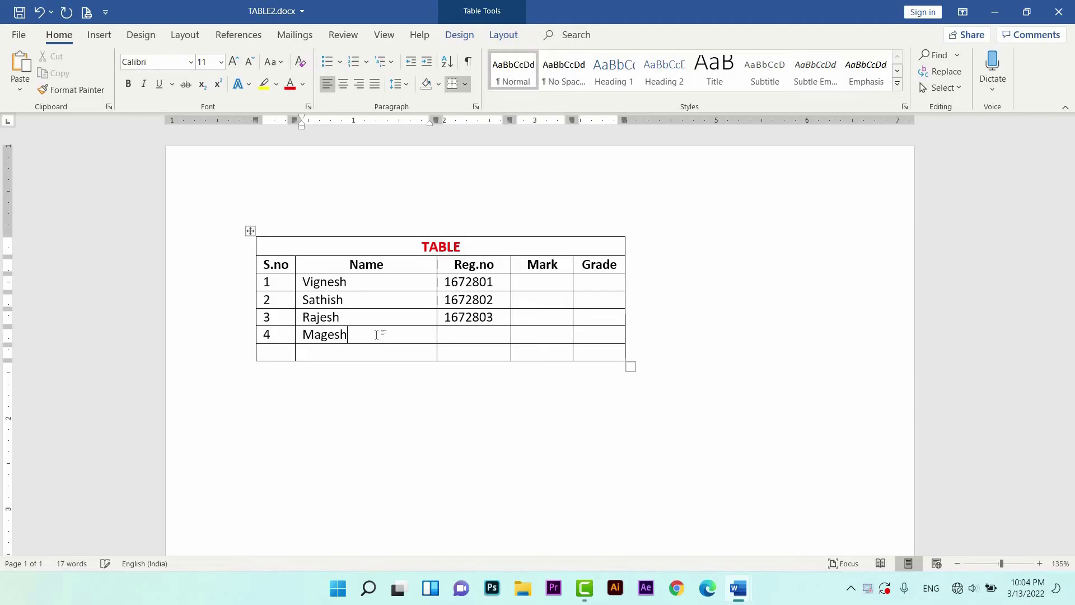
key("Tab")
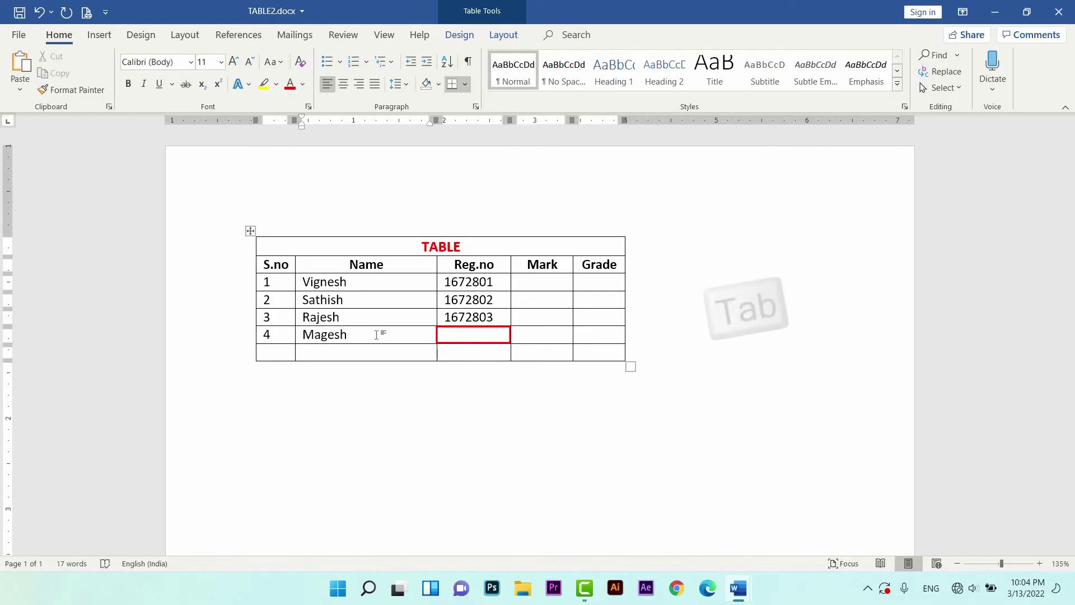
key("Tab")
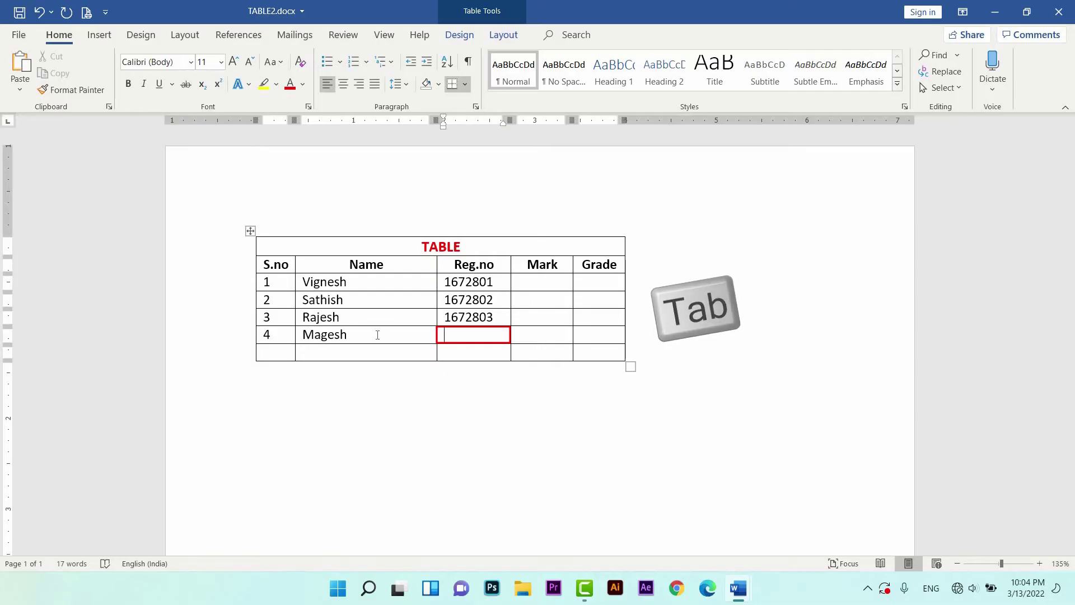
type("1672")
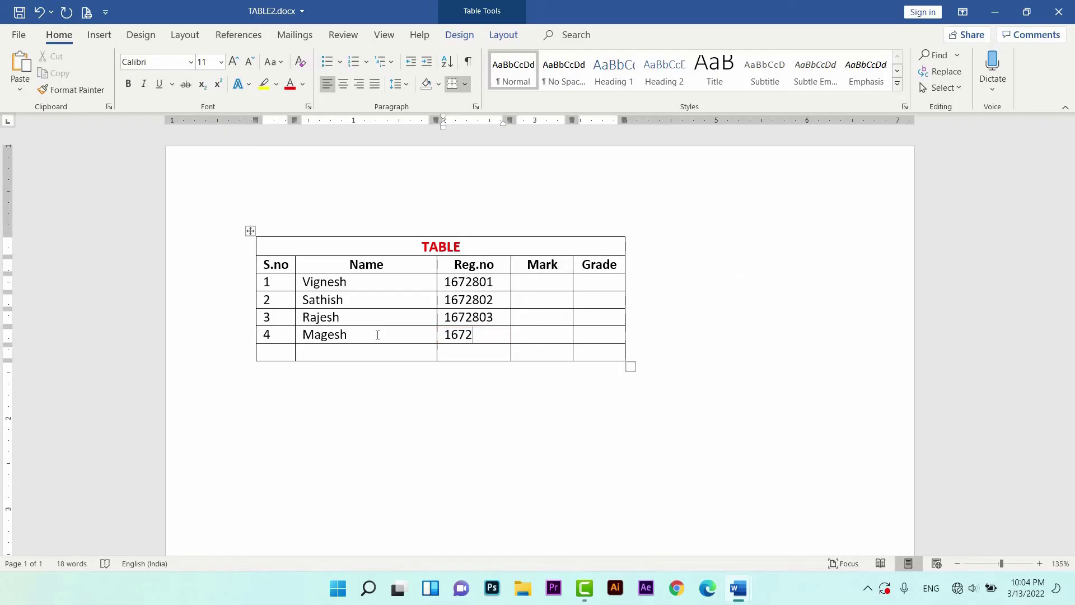
type("804")
left_click(376, 335)
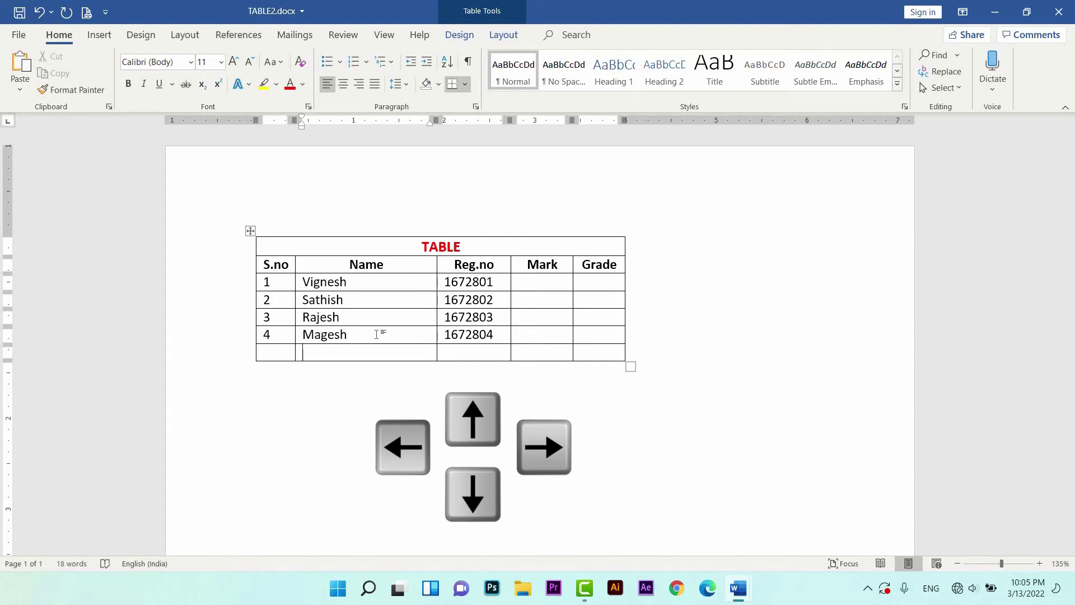
key("Right")
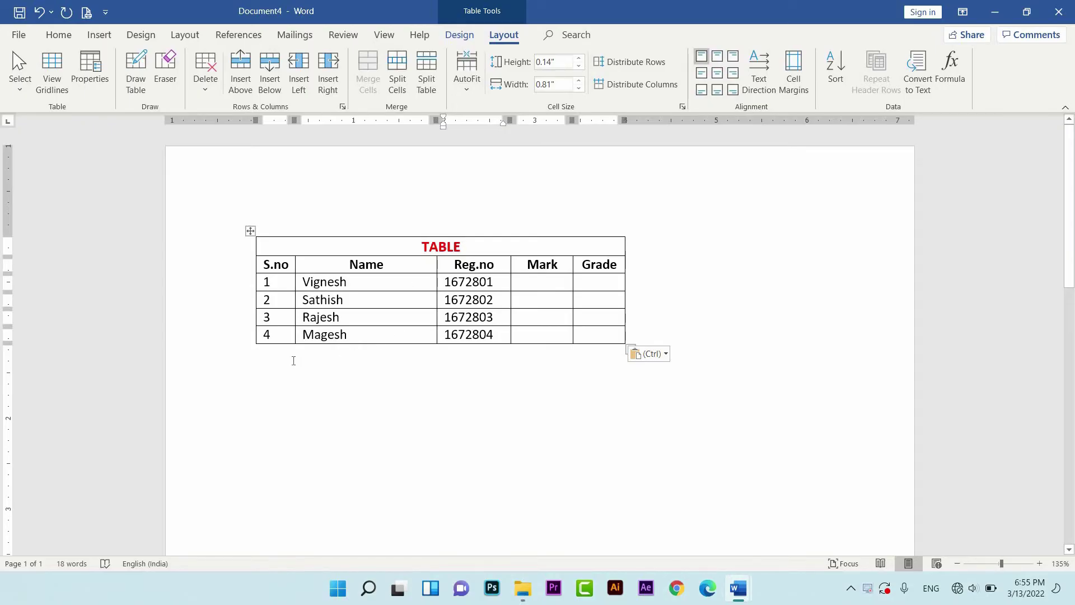
Add two empty rows below row 4 at the end of the table.
mouse_move(250, 347)
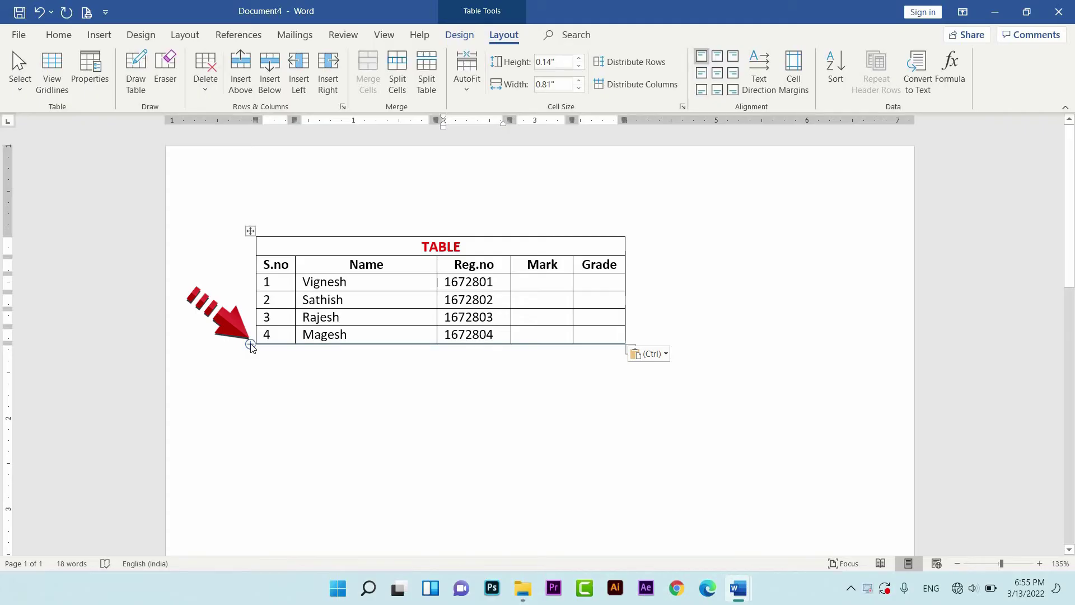
left_click(250, 345)
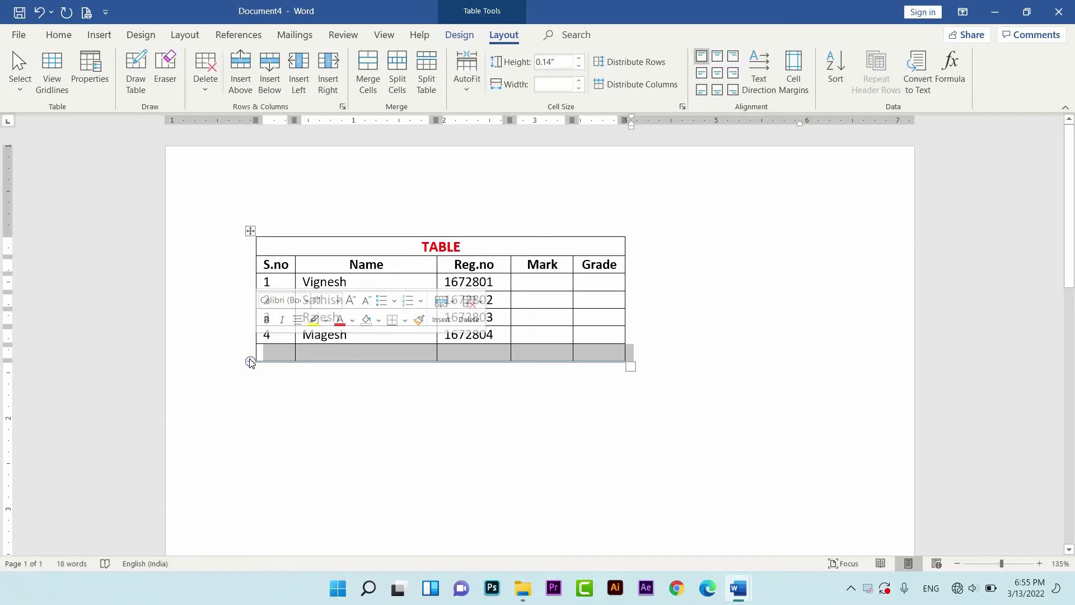
left_click(250, 363)
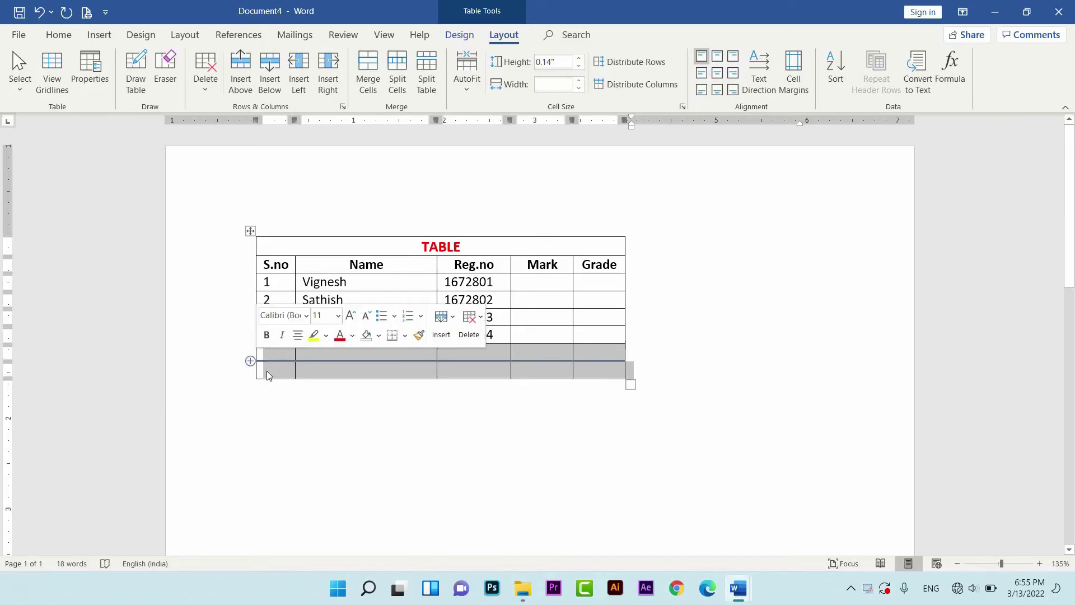
left_click(288, 370)
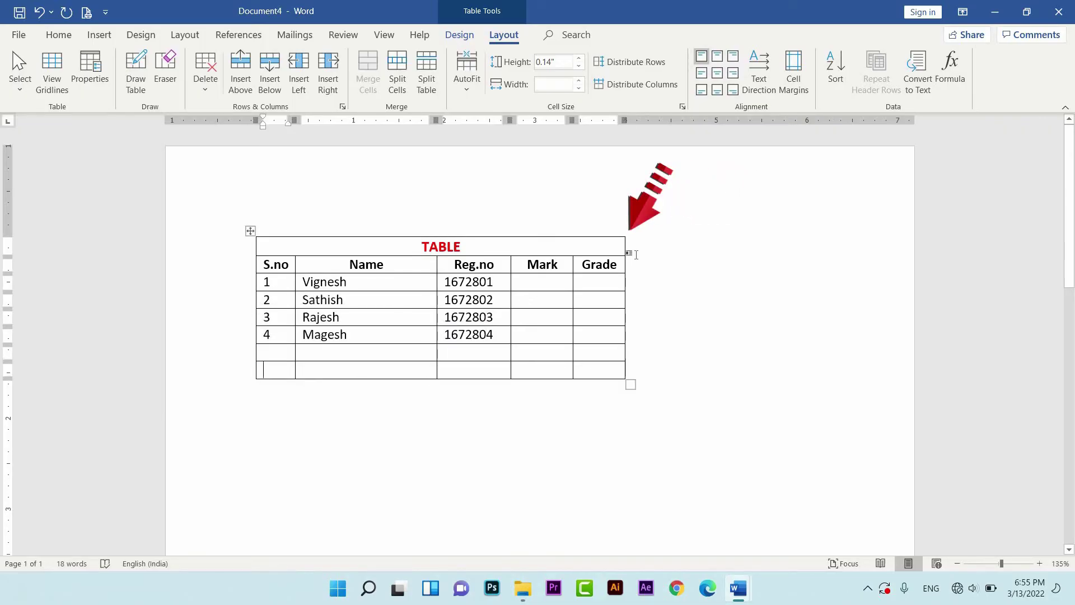
Add a narrow empty column after Grade and merge its top cell into the TABLE title cell.
left_click(624, 225)
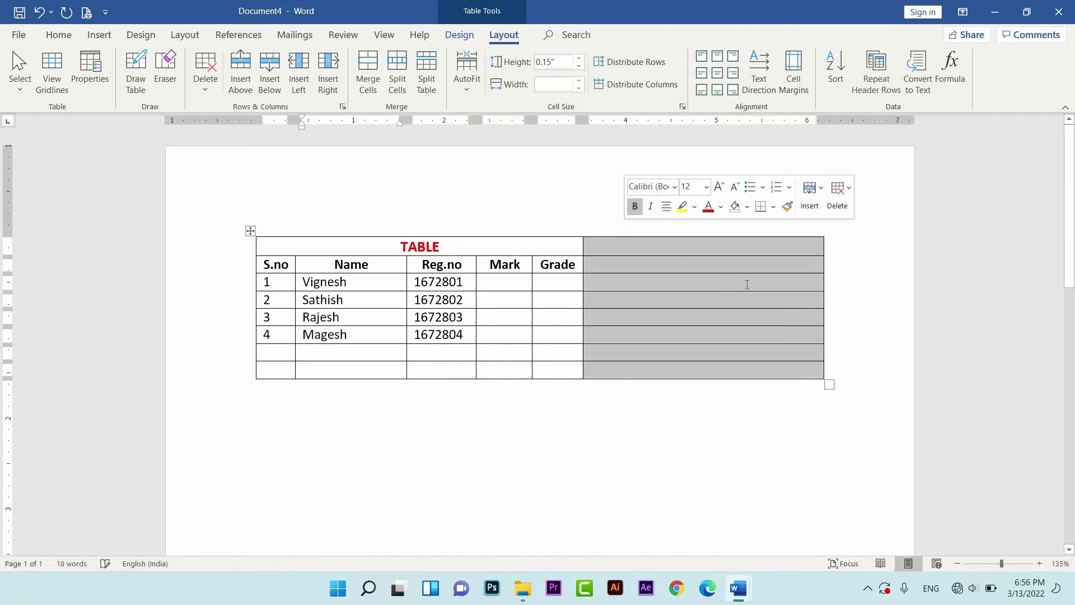
left_click_drag(823, 268, 557, 240)
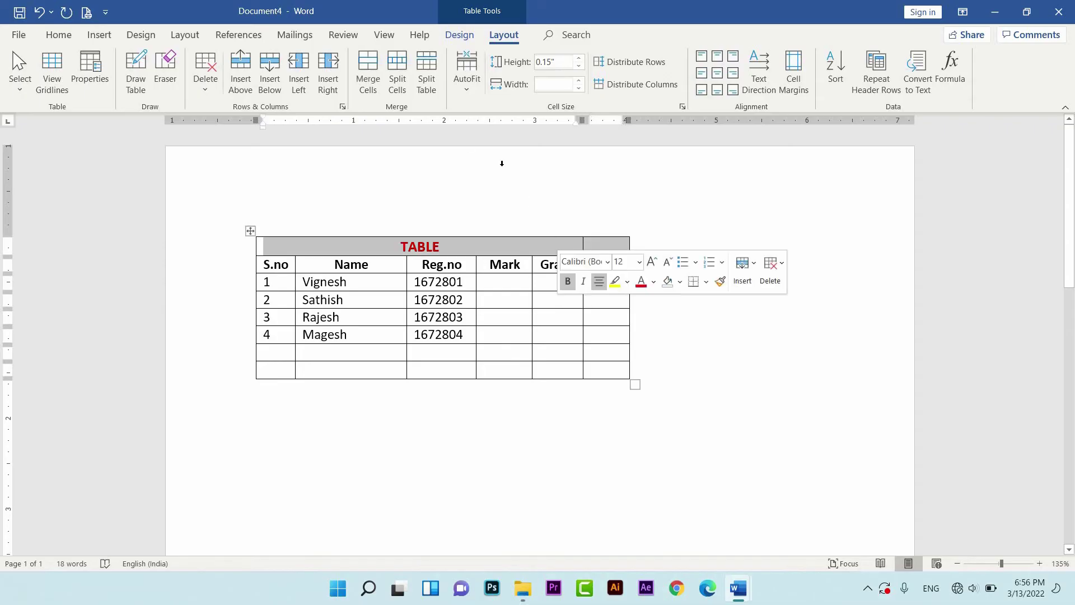
left_click(371, 73)
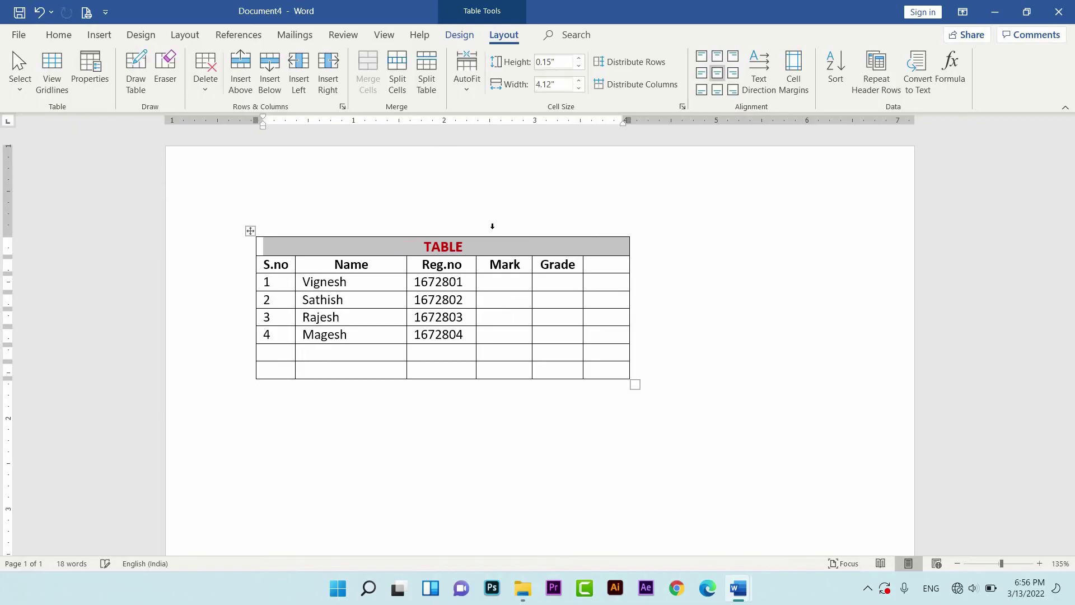
left_click(497, 249)
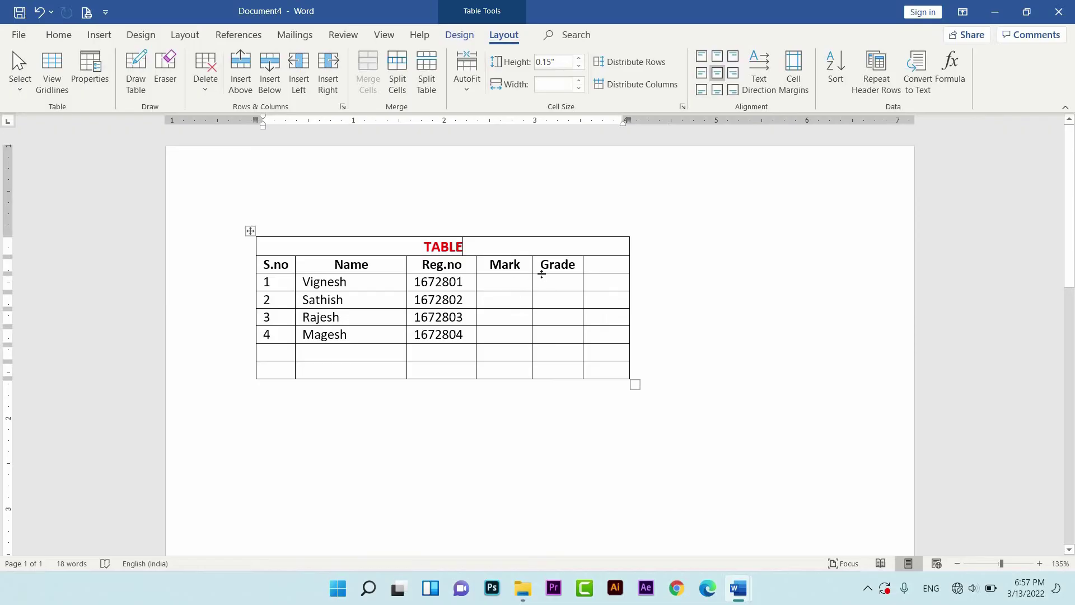
Insert an empty column on each side of the Mark column.
left_click(529, 263)
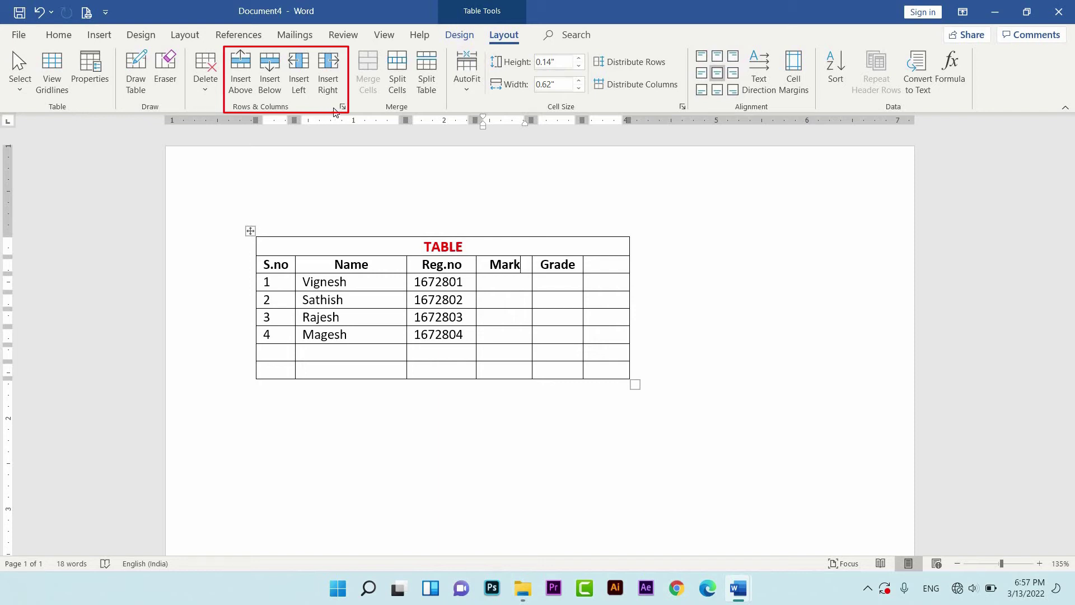
left_click(328, 73)
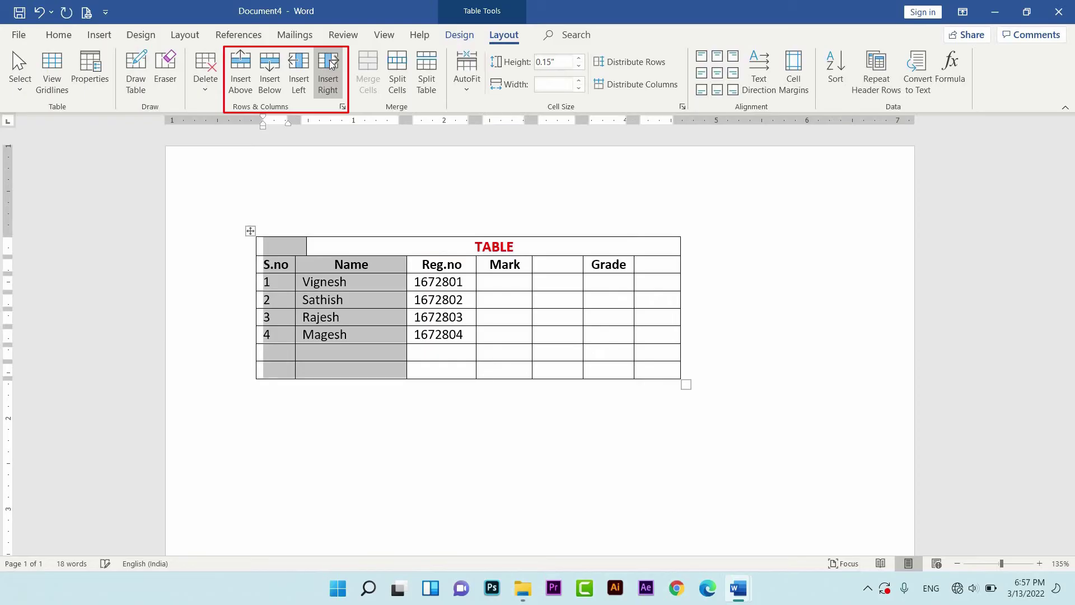
left_click(548, 266)
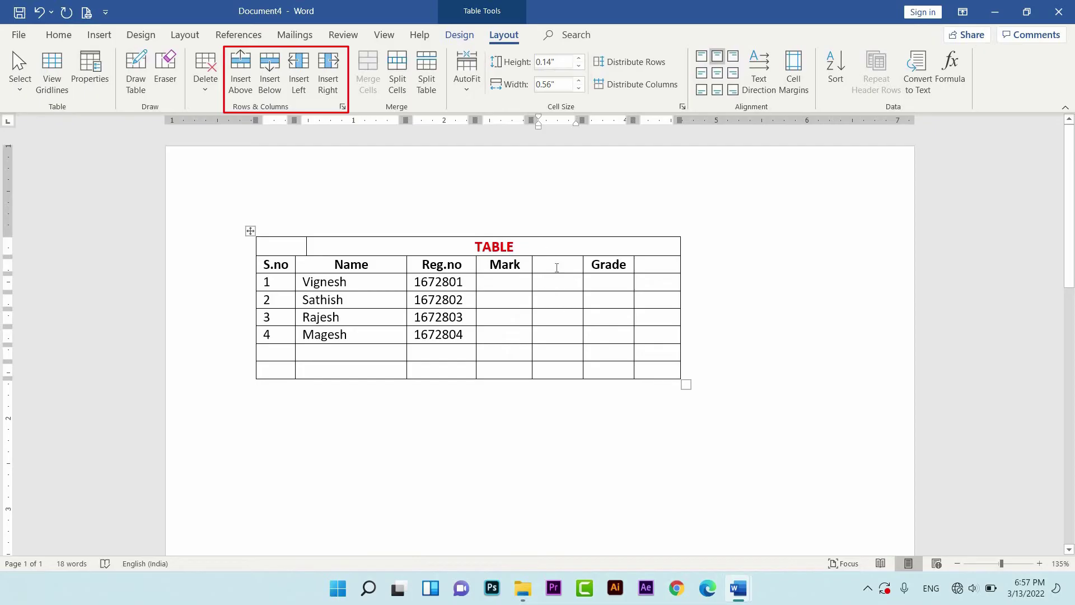
left_click(323, 92)
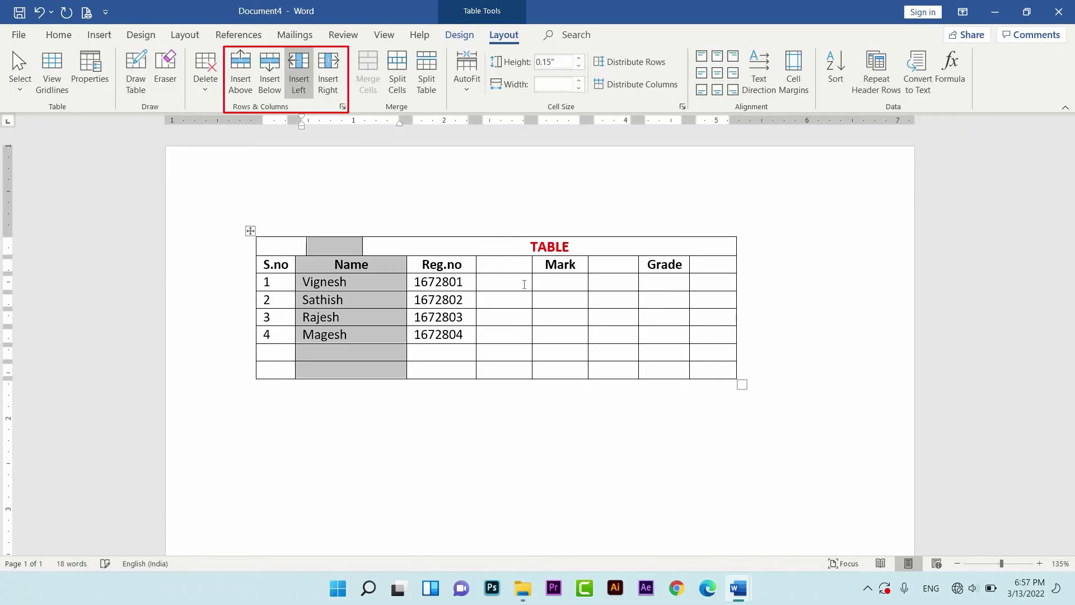
left_click(506, 359)
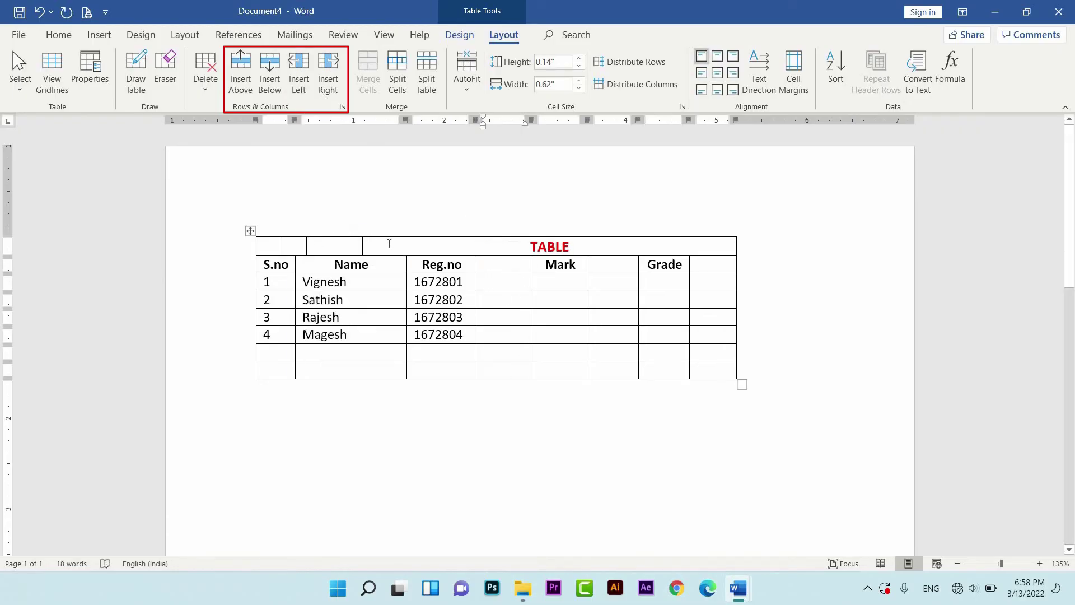
Merge all the cells of the top row into a single TABLE title cell.
left_click_drag(389, 244, 393, 204)
left_click(368, 70)
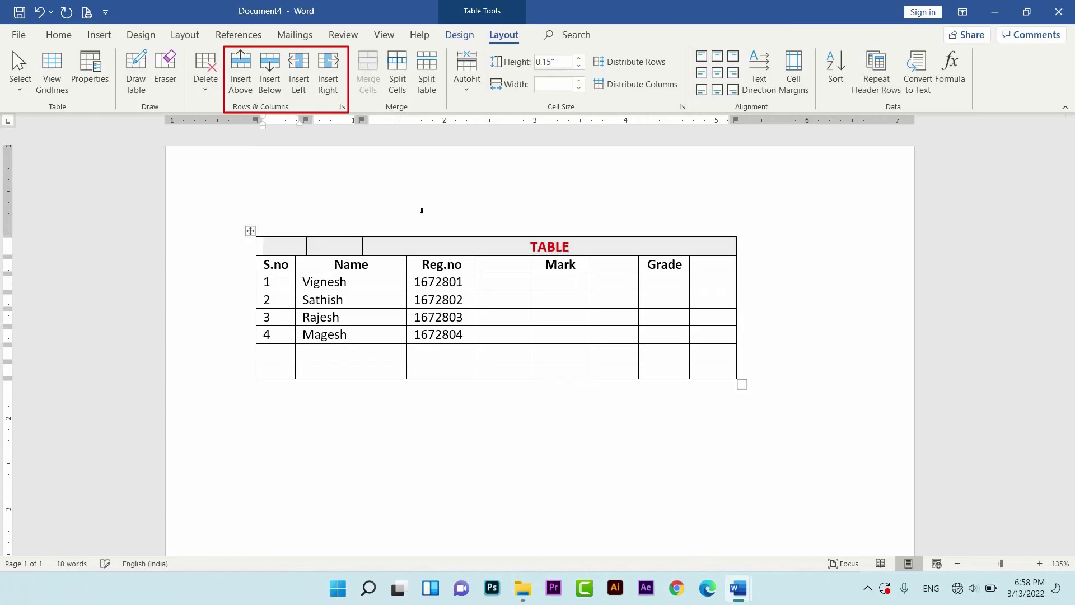
left_click(442, 243)
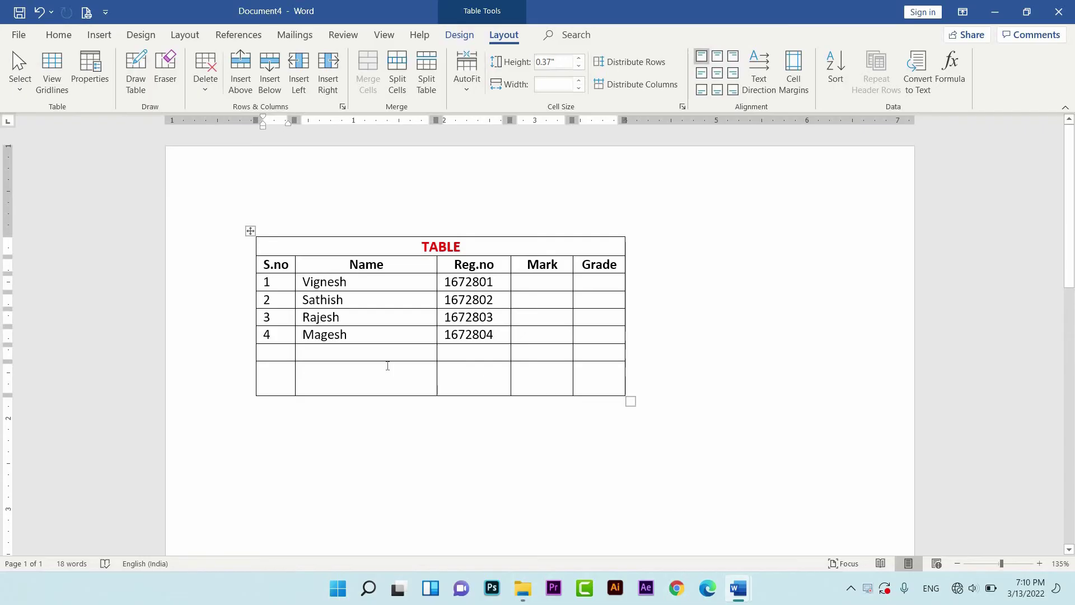
Undo the height change of the empty last row and delete that row from the table.
key("ctrl+z")
left_click_drag(271, 367, 602, 371)
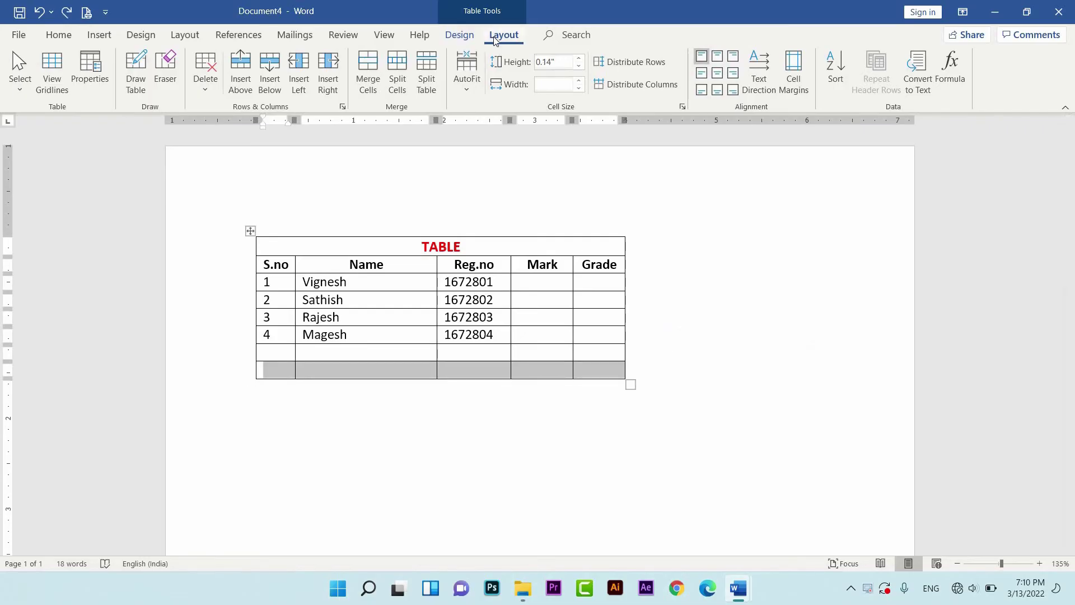
left_click(202, 82)
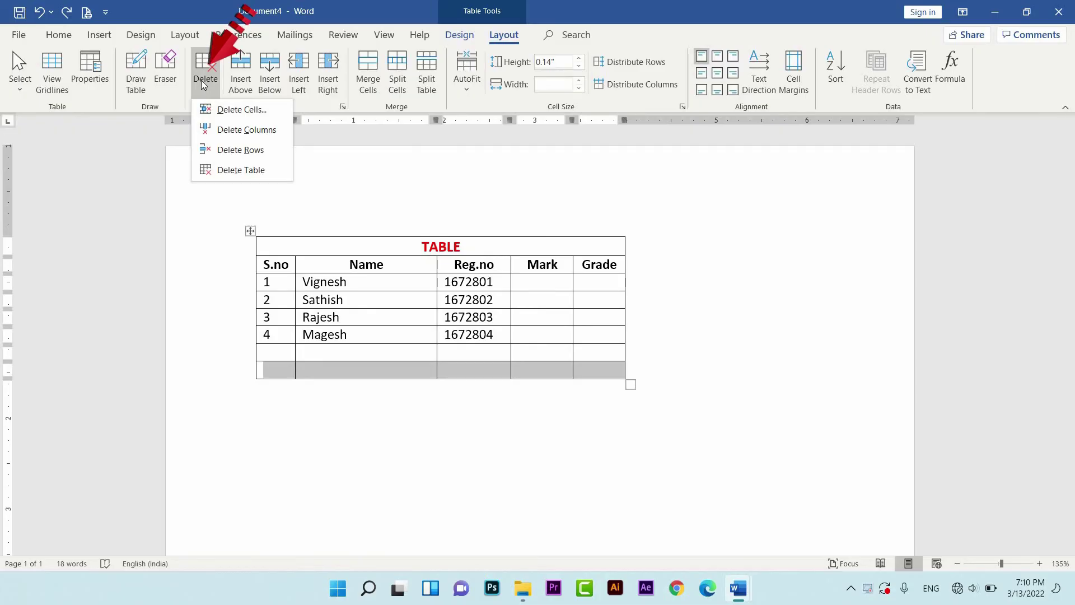
left_click(241, 150)
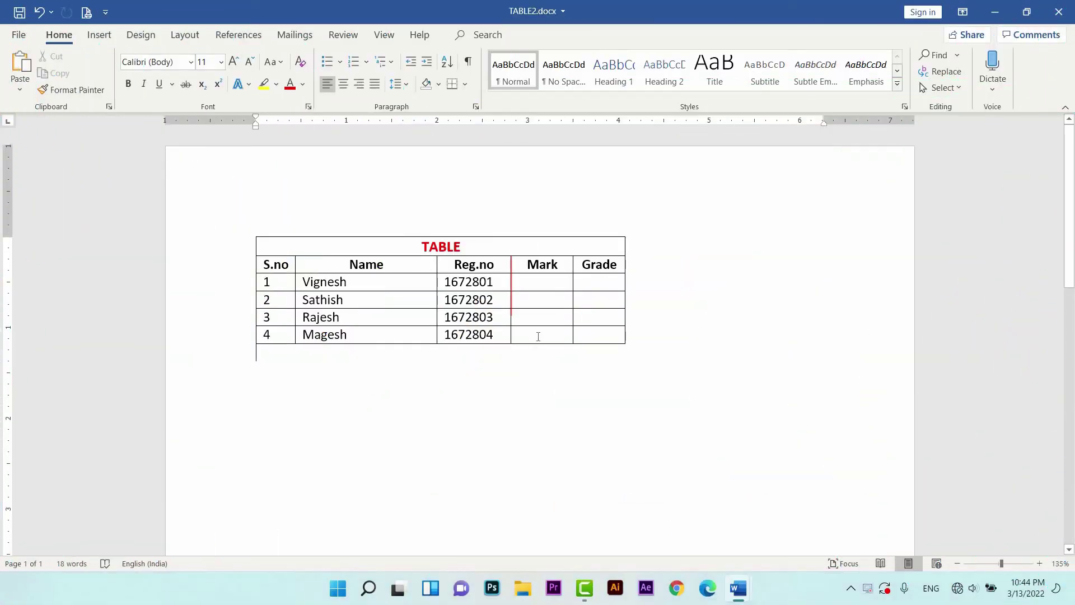
Split the four empty cells below the Mark heading into 2 columns and 4 rows, merging the cells before the split.
left_click(538, 336)
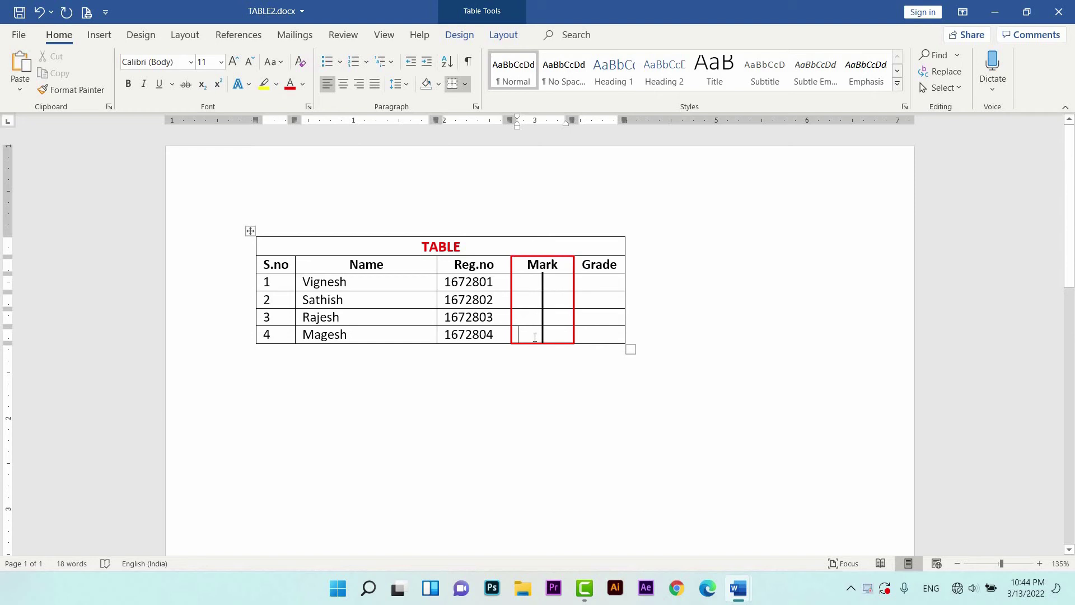
left_click(540, 286, "shift")
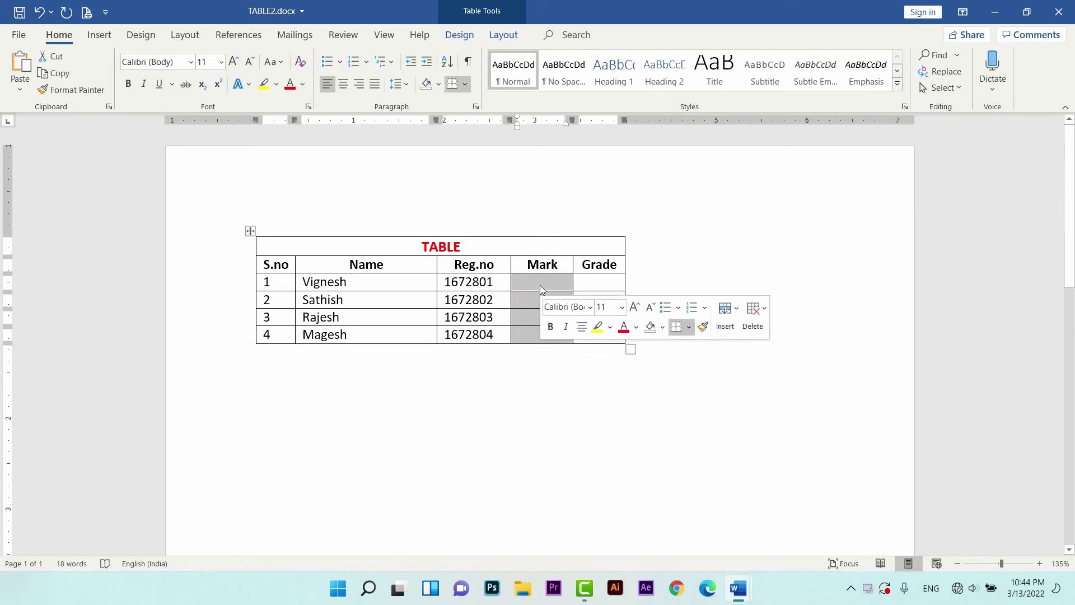
left_click(498, 38)
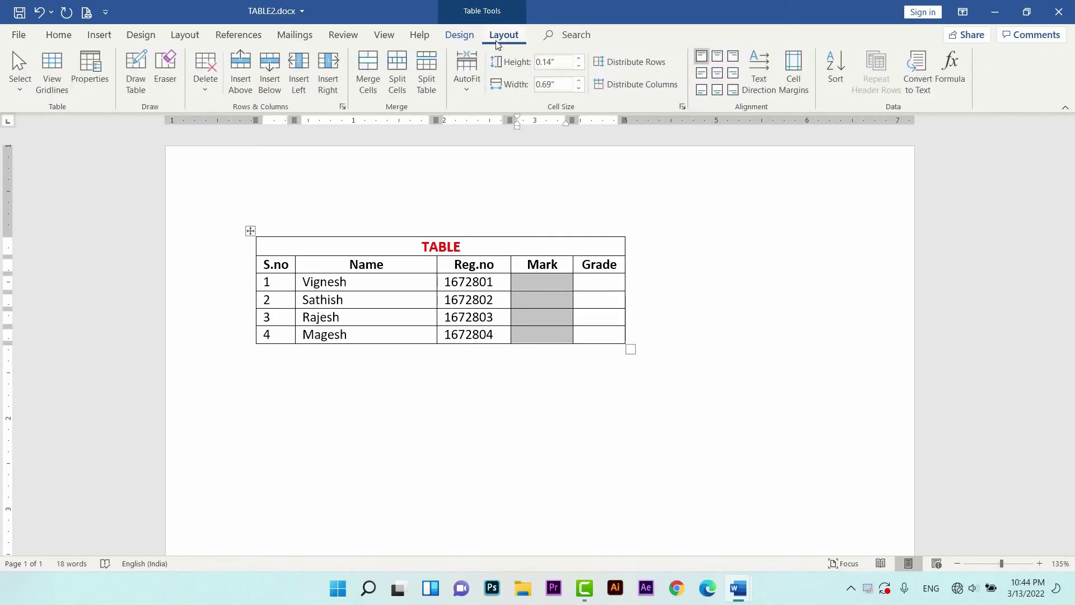
left_click(401, 85)
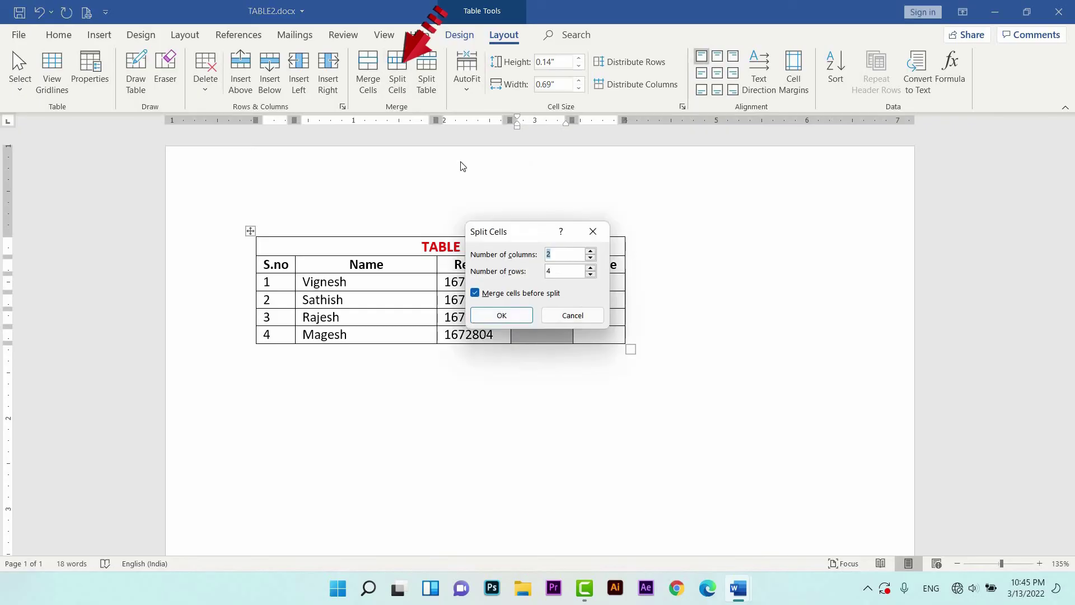
left_click(515, 317)
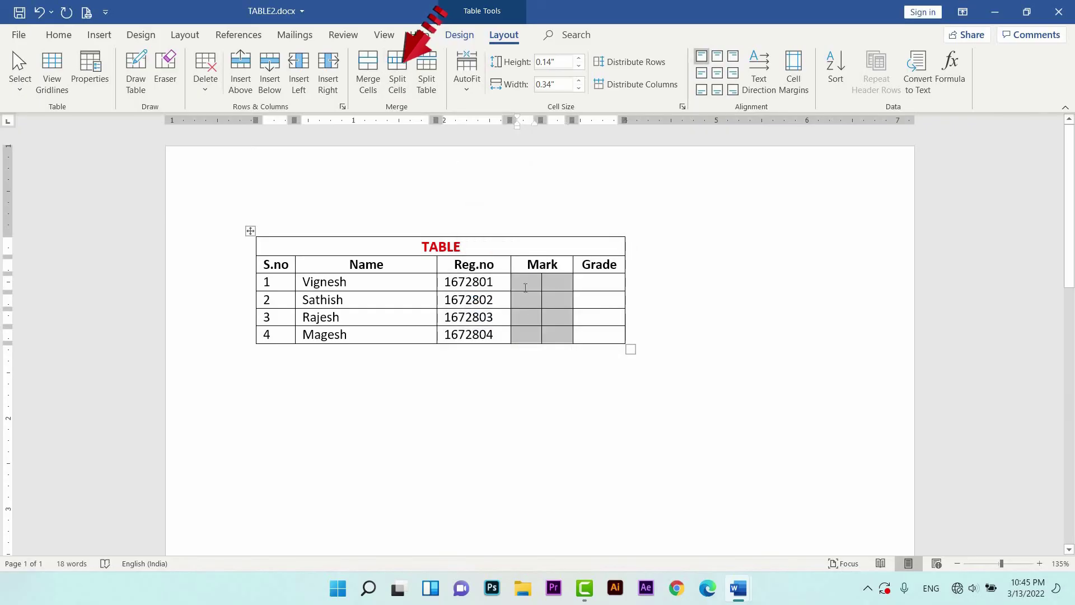
left_click(521, 284)
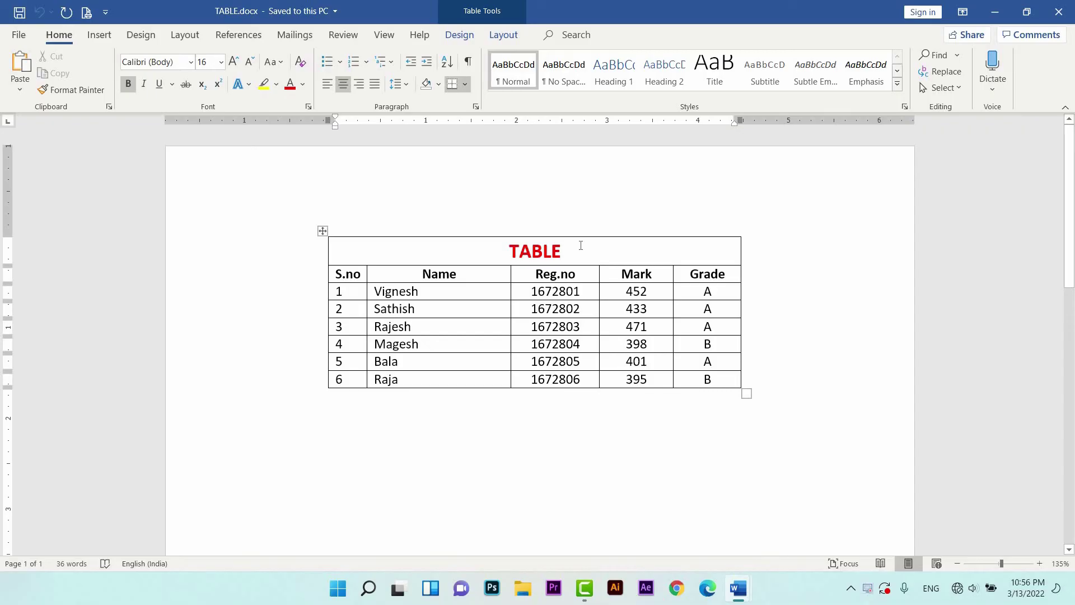
Shade the TABLE title row of TABLE.docx with a light gold theme color.
left_click(460, 35)
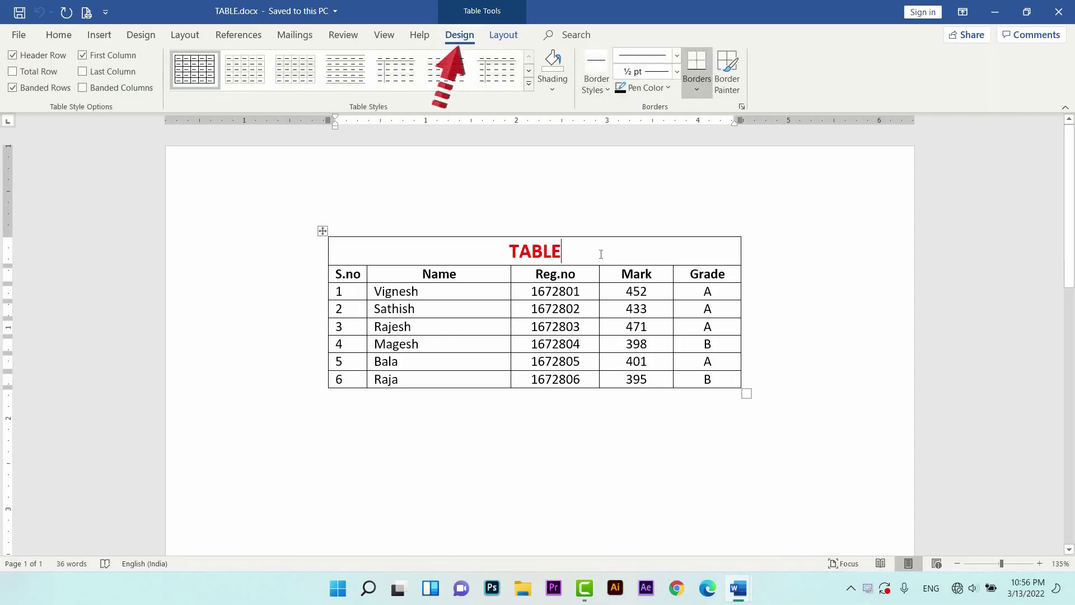
triple_click(477, 262)
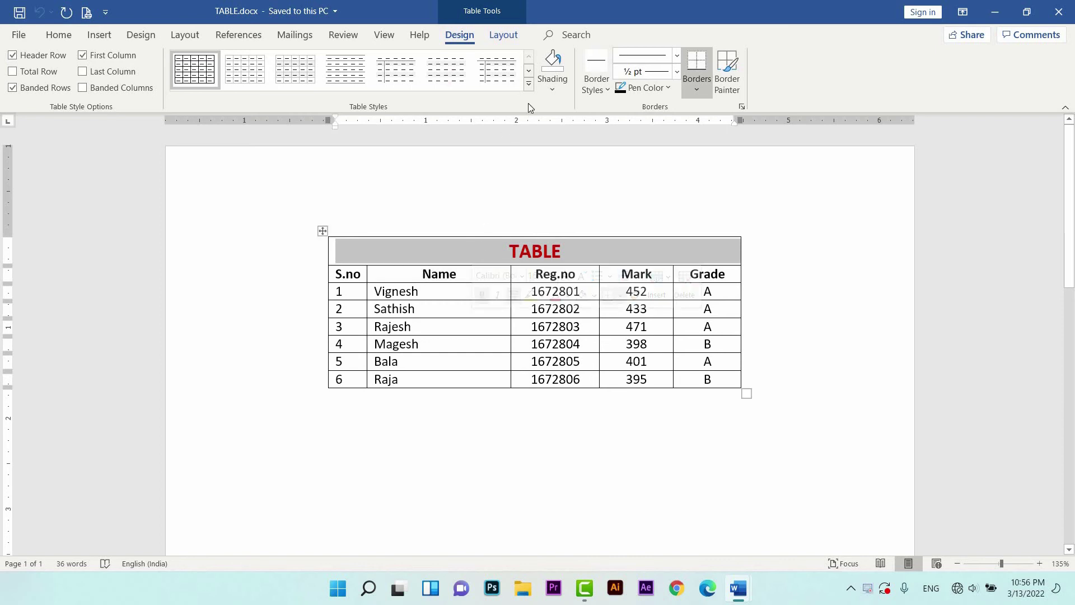
left_click(554, 88)
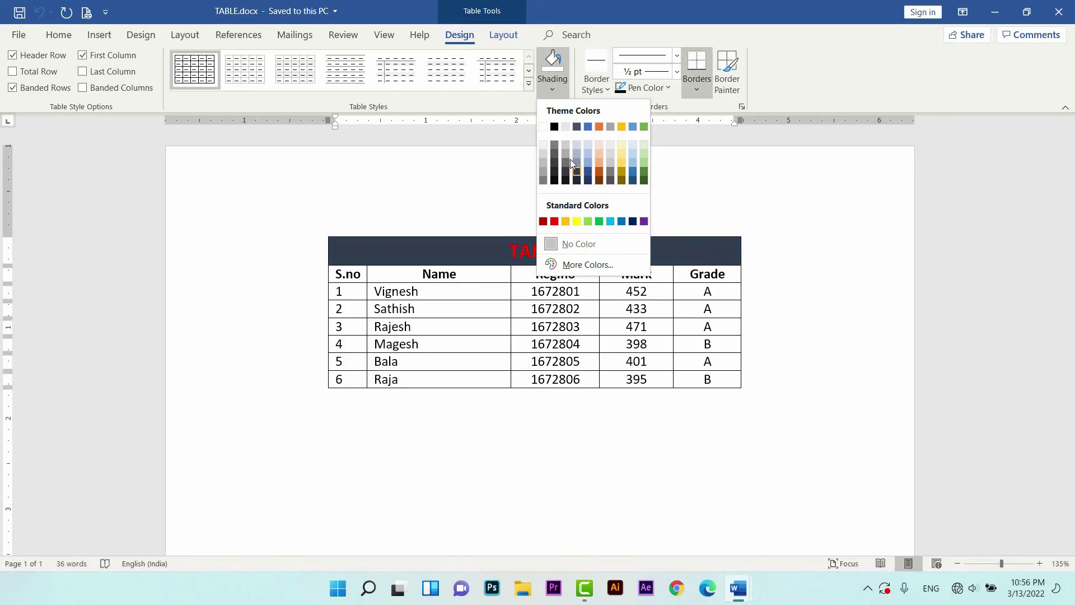
left_click(623, 150)
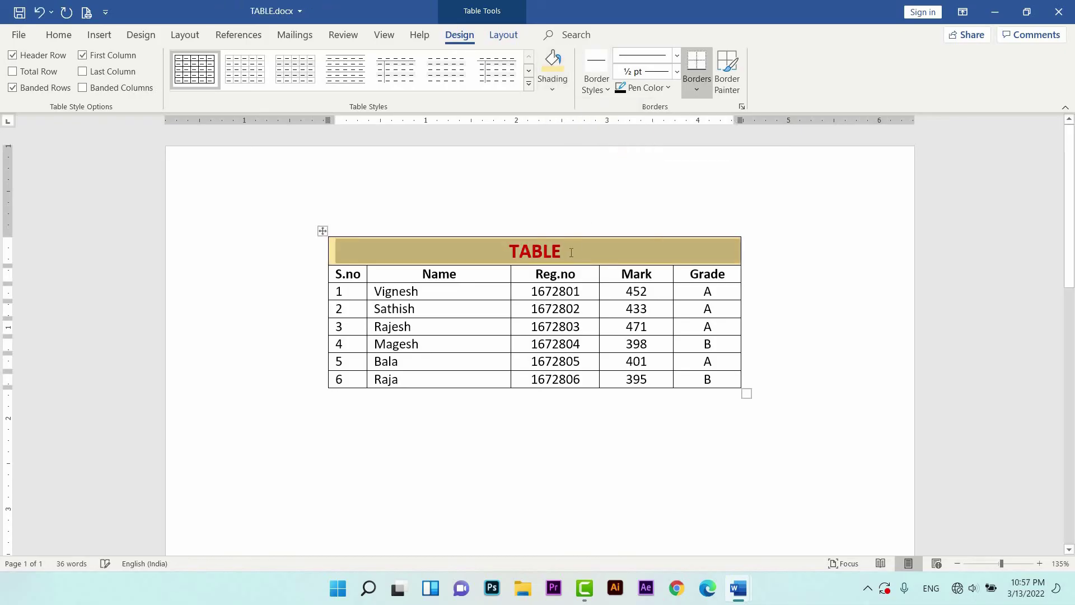
left_click(600, 239)
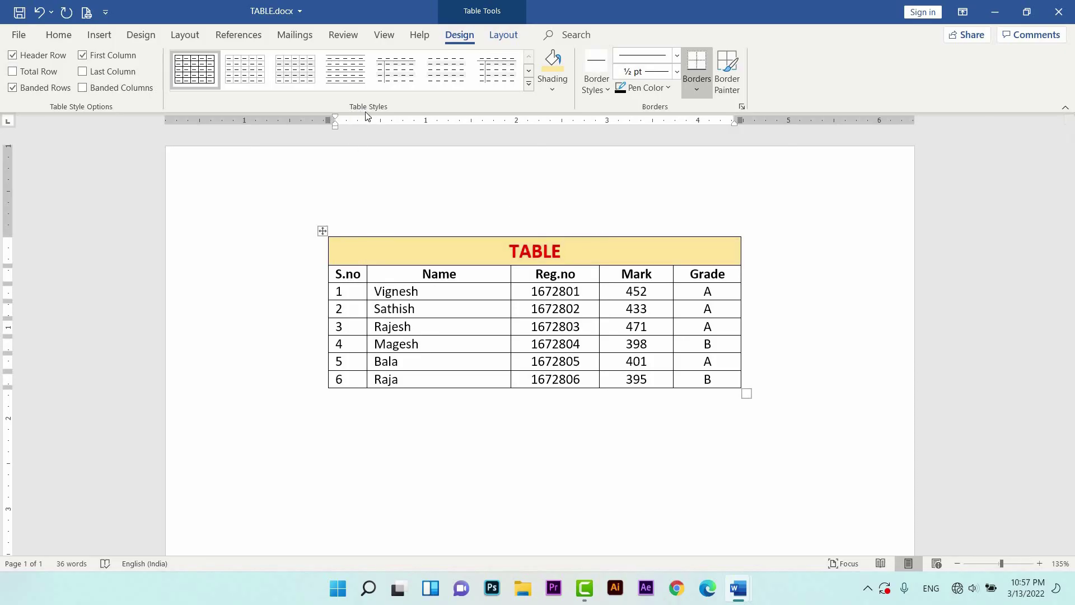
Apply the orange banded grid style with a solid header row to the table and replace it with the gray version.
left_click(527, 84)
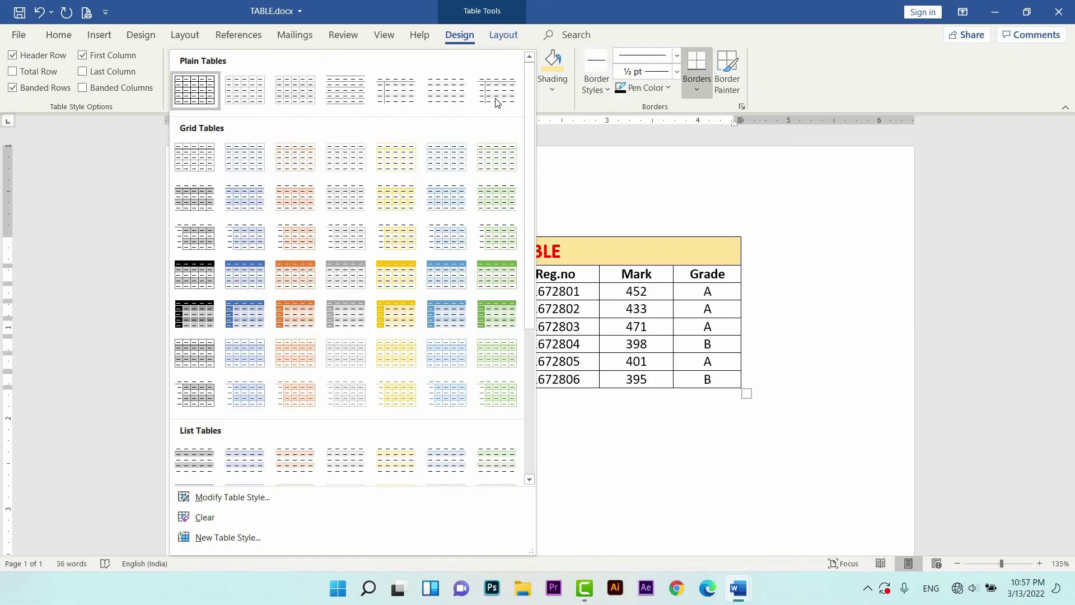
left_click(284, 270)
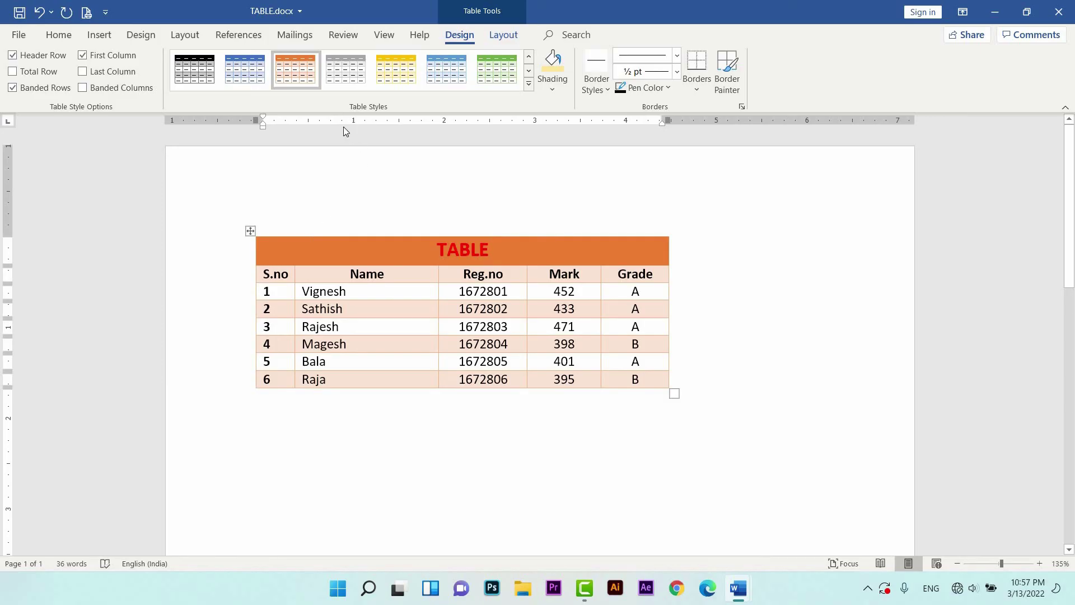
left_click(348, 72)
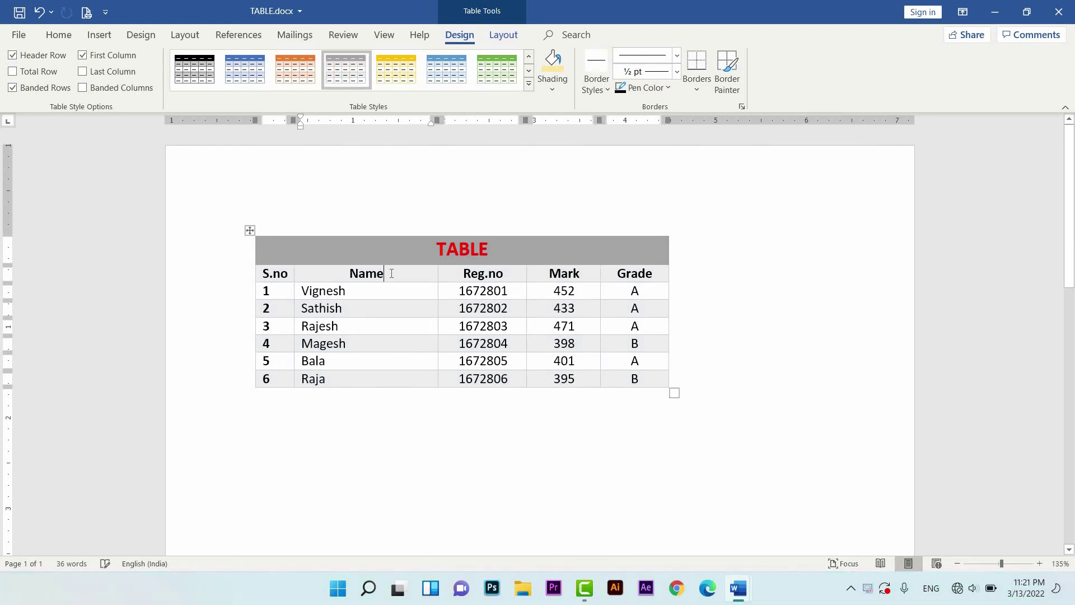
Examine the font choices for the Name heading, the table's shading colors and the table layout options.
left_click_drag(378, 270, 349, 273)
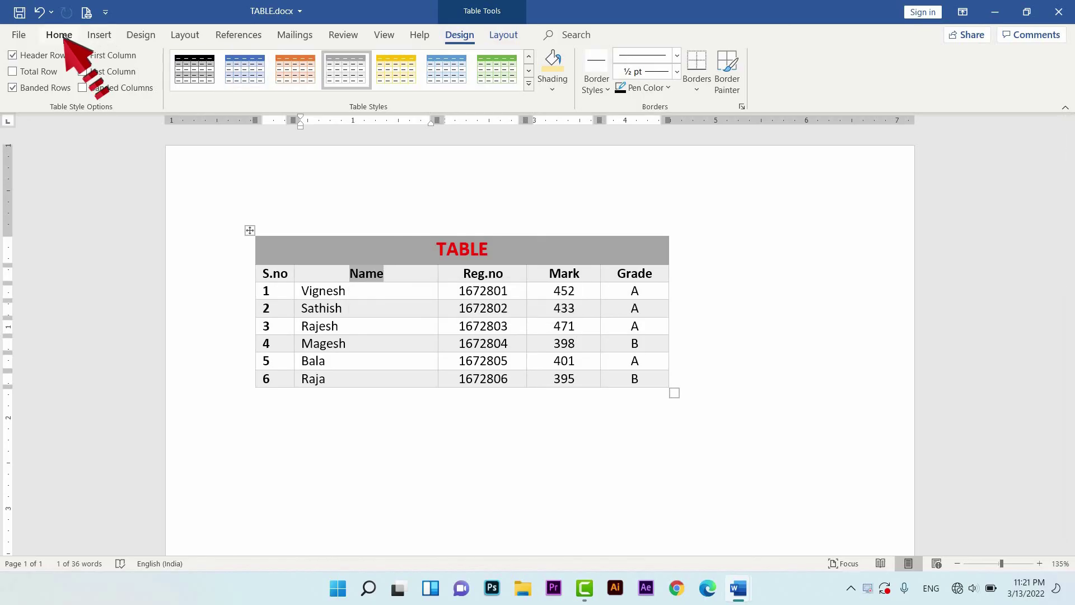
left_click(64, 37)
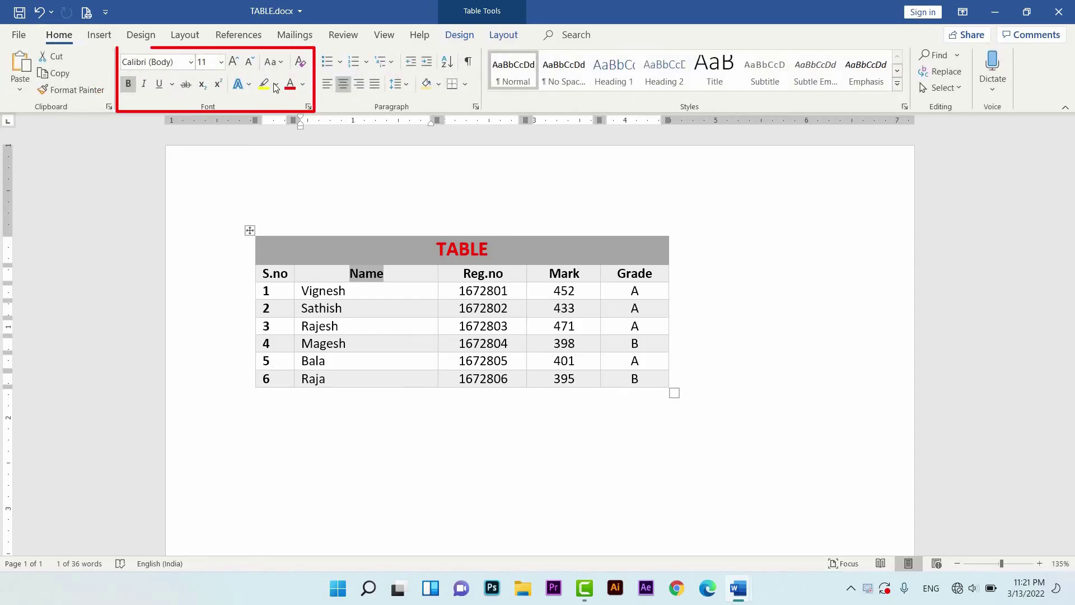
left_click(191, 62)
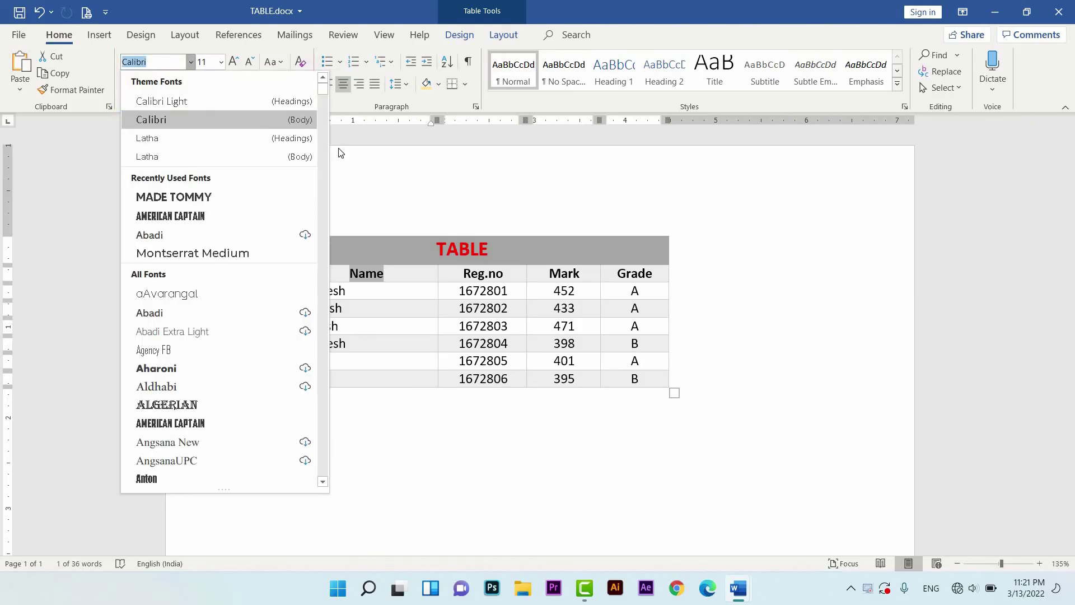
left_click(353, 159)
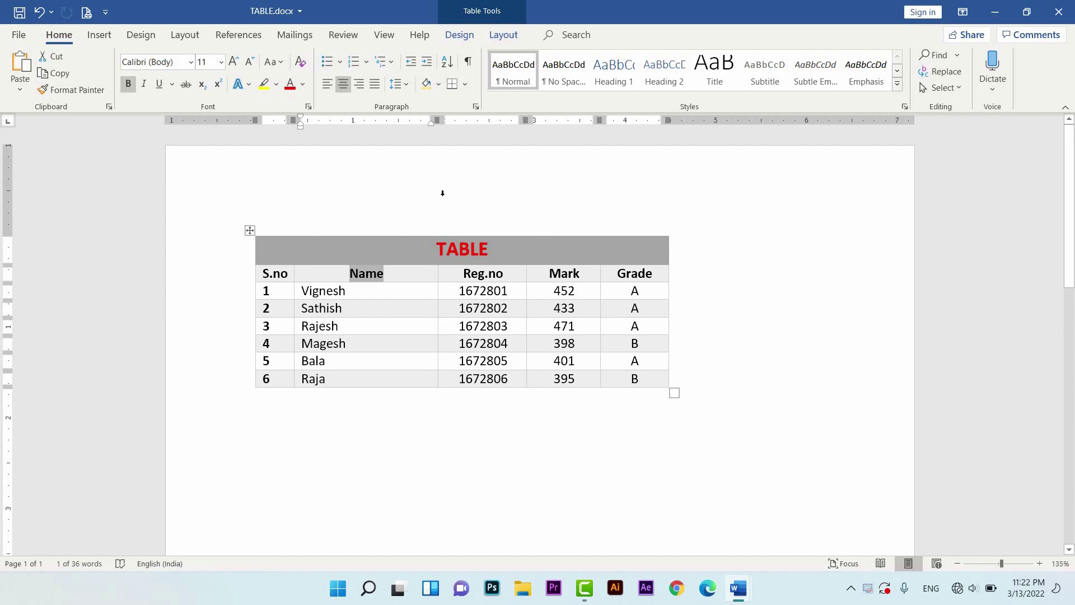
left_click(411, 273)
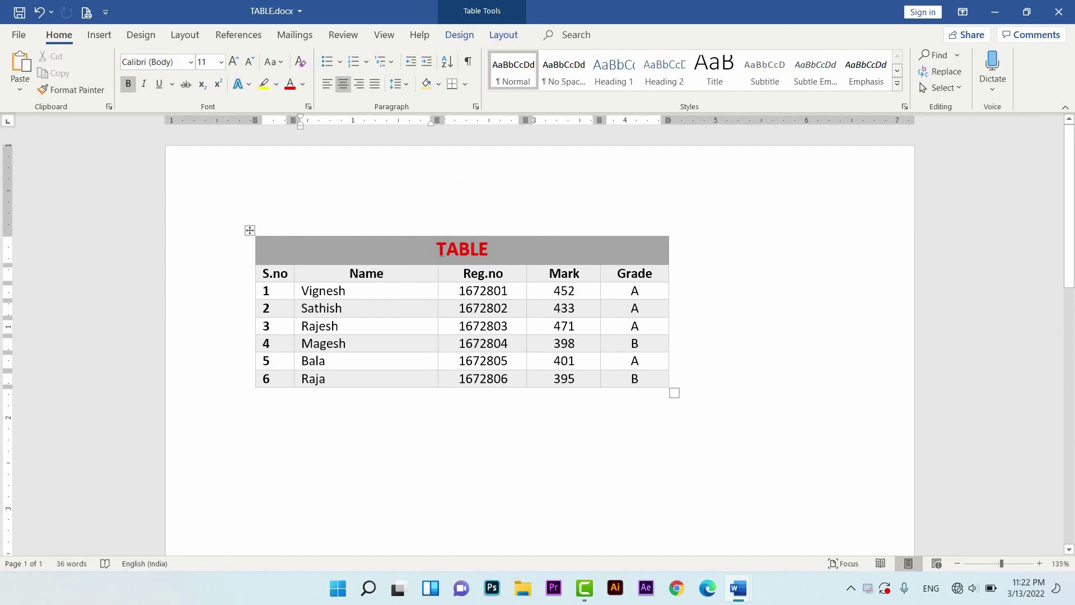
left_click(459, 35)
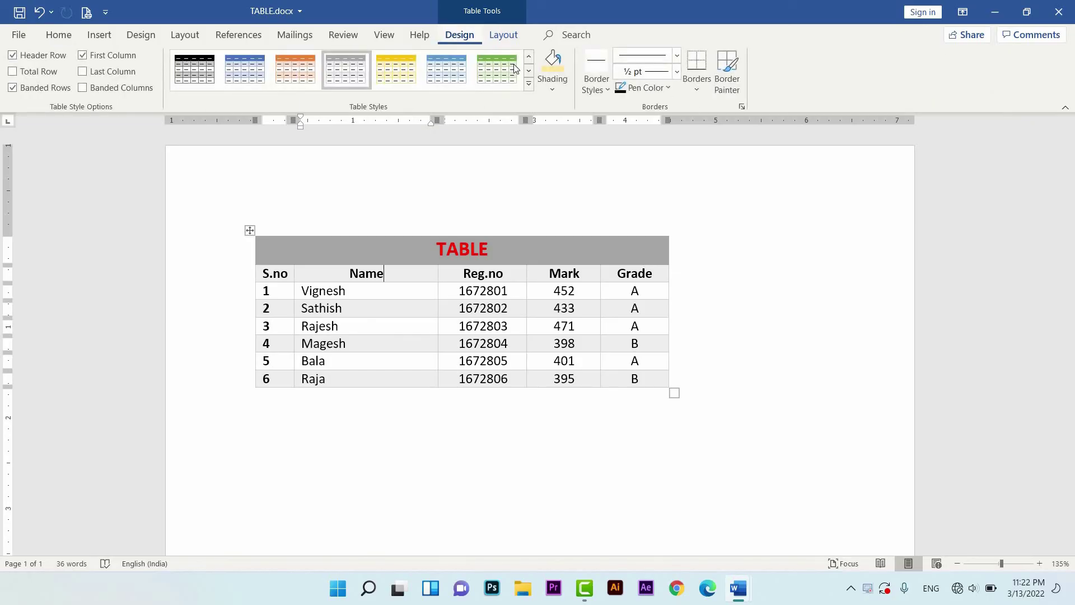
left_click(556, 90)
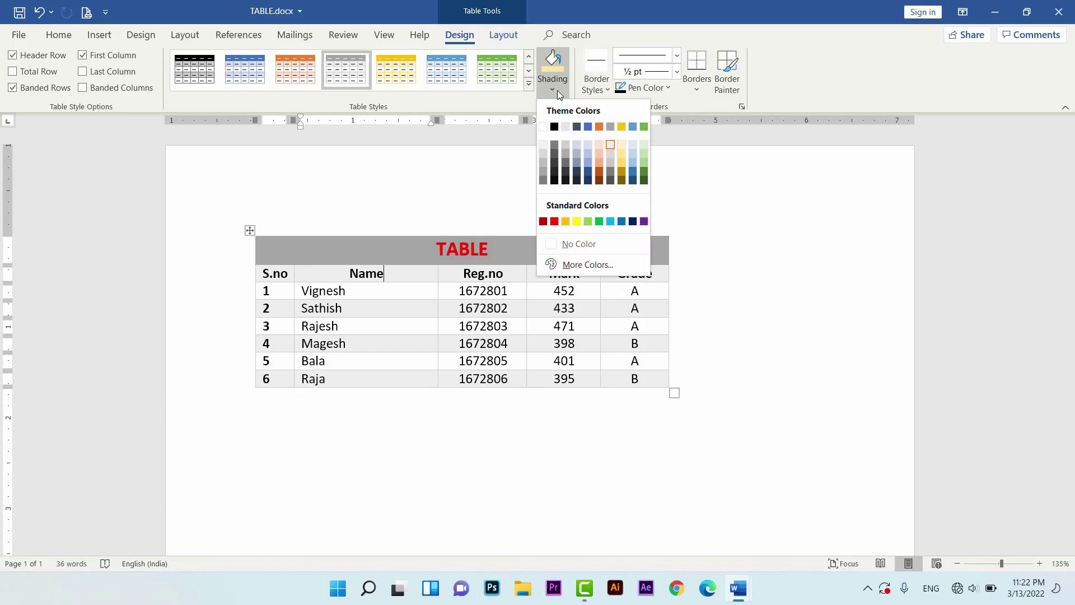
left_click(503, 34)
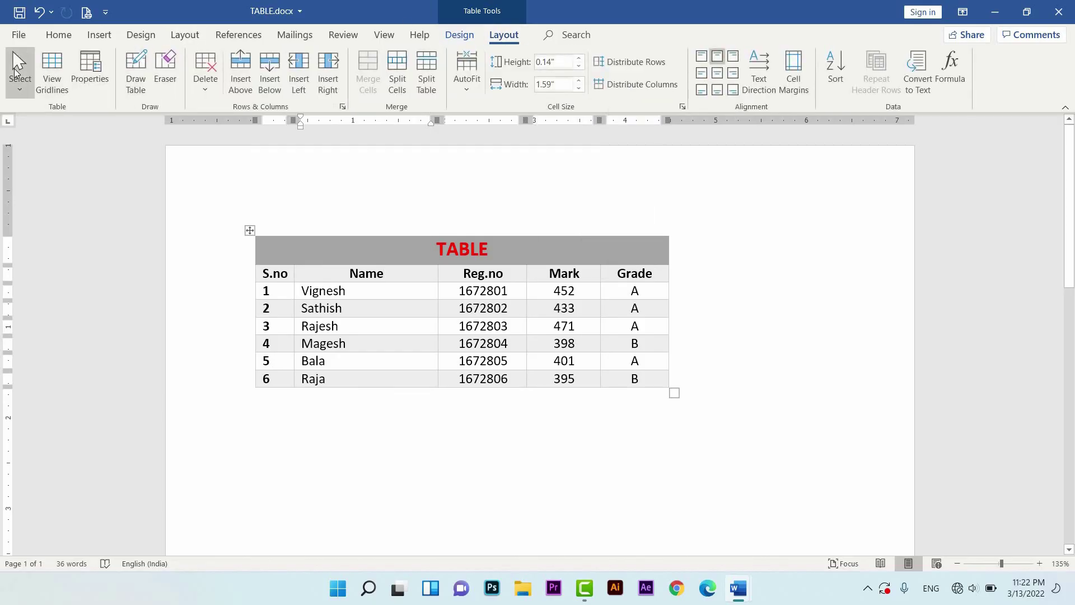